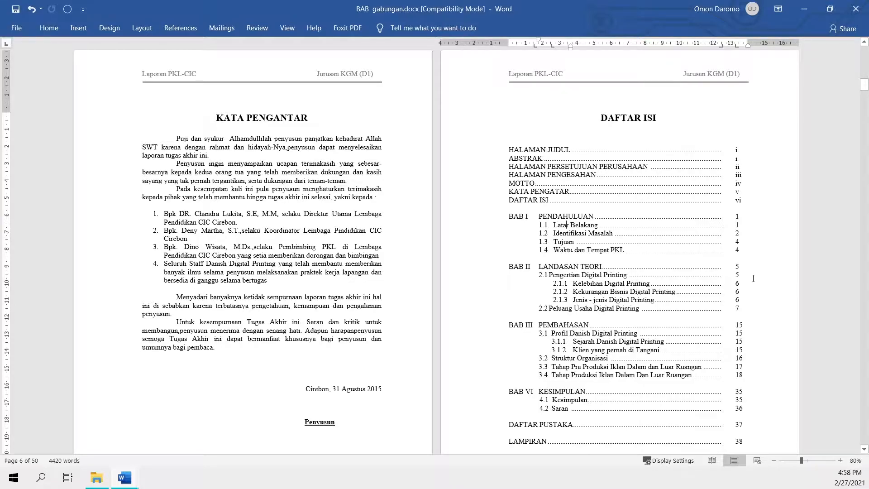
Compare the entries and page numbers in the manually written DAFTAR ISI with the chapter headings and page footers in the report.
{"action": "left_click", "coordinate": [738, 283]}
{"action": "scroll", "coordinate": [743, 303], "scroll_direction": "down", "scroll_amount": 3}
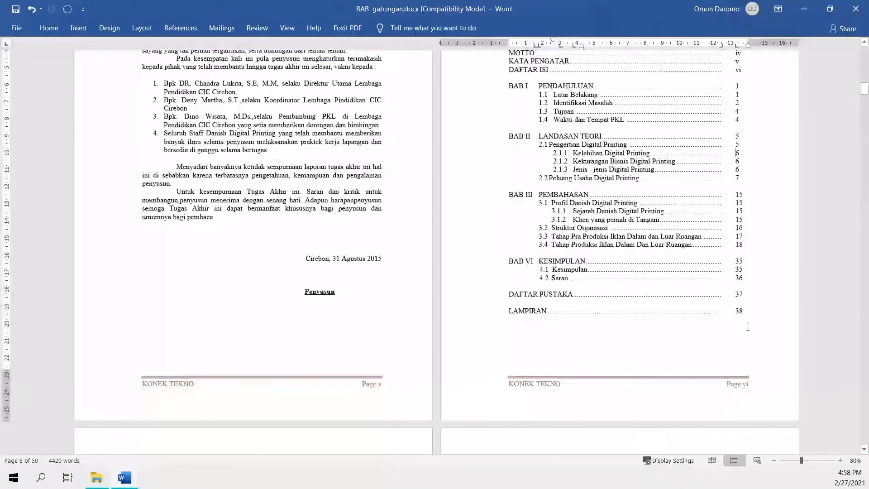
{"action": "left_click_drag", "start_coordinate": [864, 90], "coordinate": [867, 163]}
{"action": "scroll", "coordinate": [206, 235], "scroll_direction": "up", "scroll_amount": 3}
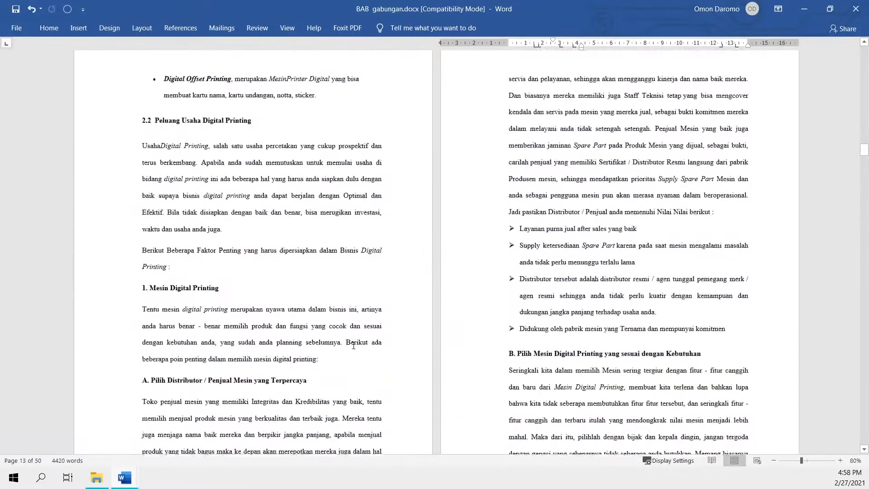
{"action": "scroll", "coordinate": [643, 263], "scroll_direction": "up", "scroll_amount": 6}
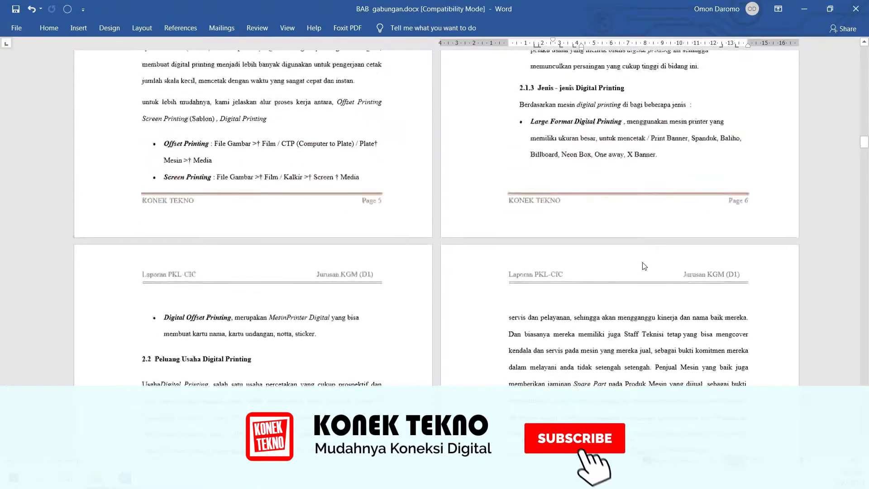
{"action": "scroll", "coordinate": [643, 263], "scroll_direction": "up", "scroll_amount": 20}
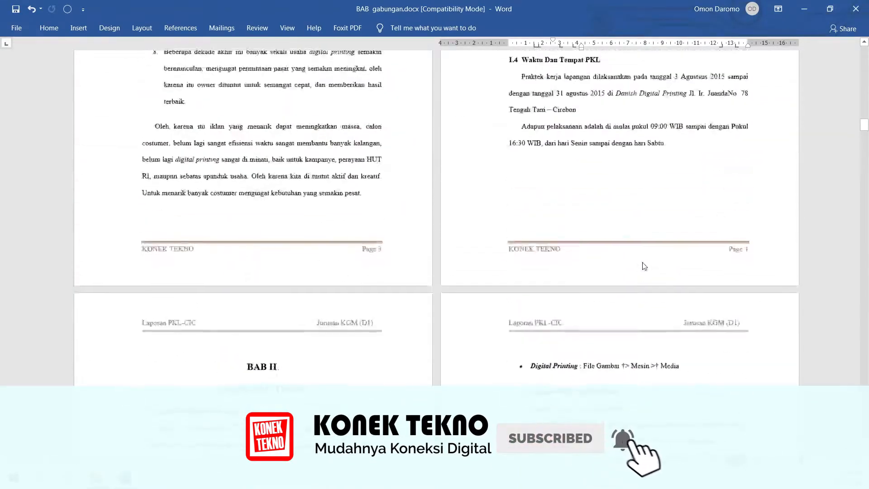
{"action": "scroll", "coordinate": [643, 263], "scroll_direction": "up", "scroll_amount": 6}
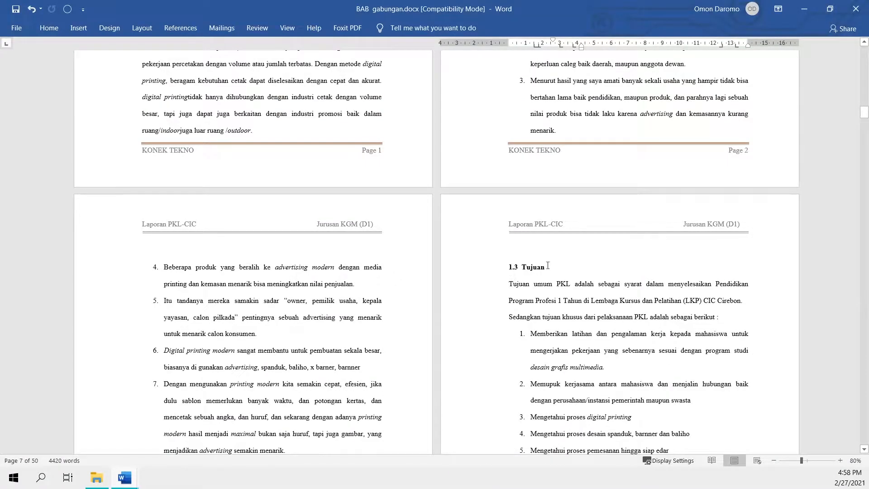
{"action": "scroll", "coordinate": [658, 304], "scroll_direction": "down", "scroll_amount": 4}
{"action": "scroll", "coordinate": [716, 368], "scroll_direction": "down", "scroll_amount": 5}
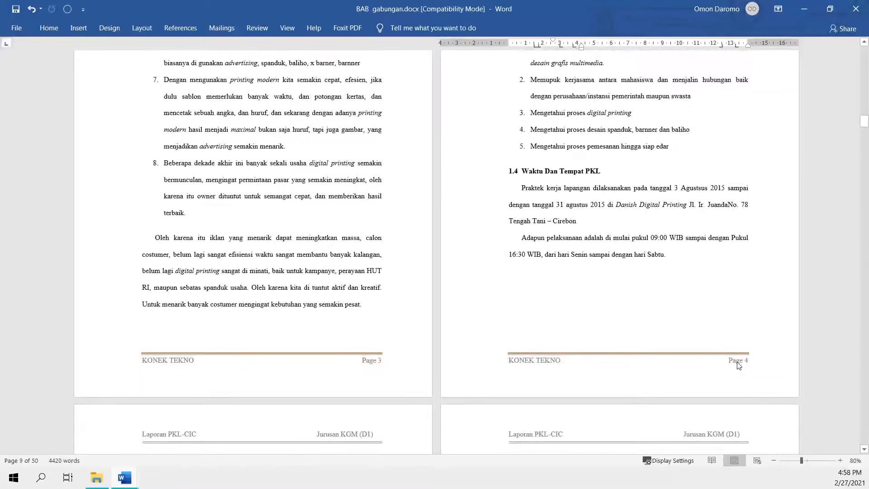
{"action": "scroll", "coordinate": [720, 320], "scroll_direction": "up", "scroll_amount": 7}
{"action": "scroll", "coordinate": [720, 320], "scroll_direction": "up", "scroll_amount": 18}
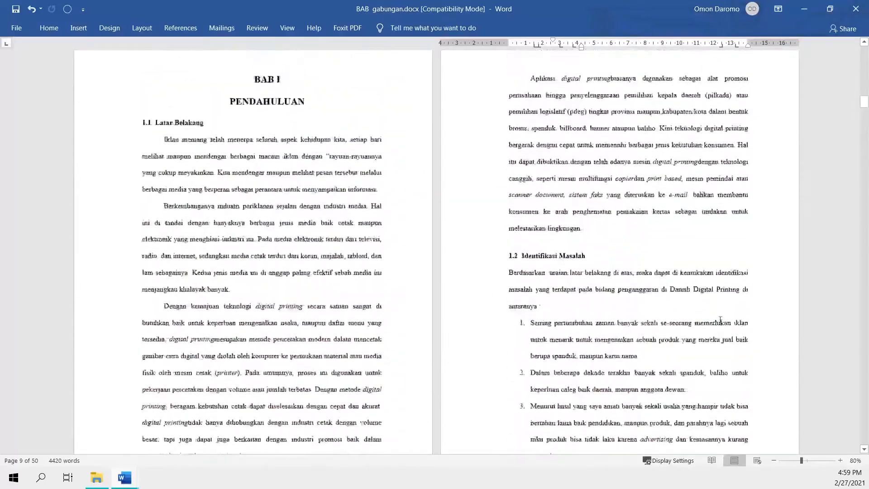
{"action": "scroll", "coordinate": [721, 320], "scroll_direction": "up", "scroll_amount": 4}
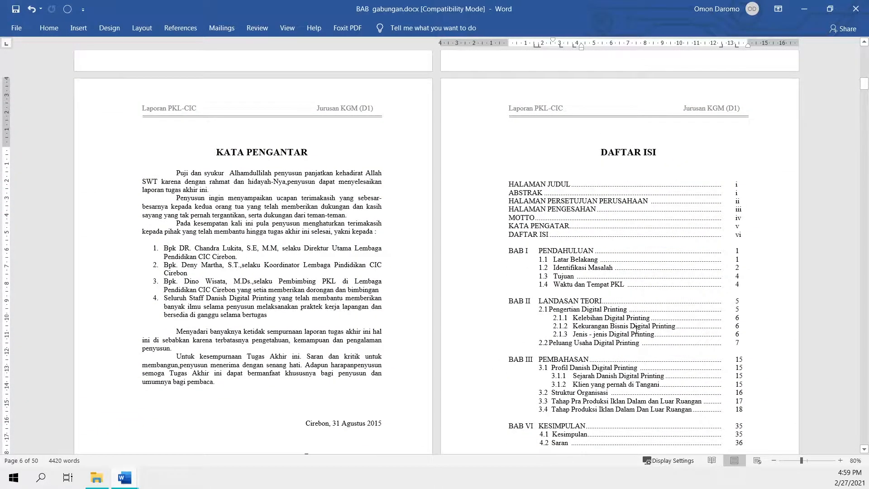
{"action": "scroll", "coordinate": [637, 329], "scroll_direction": "down", "scroll_amount": 2}
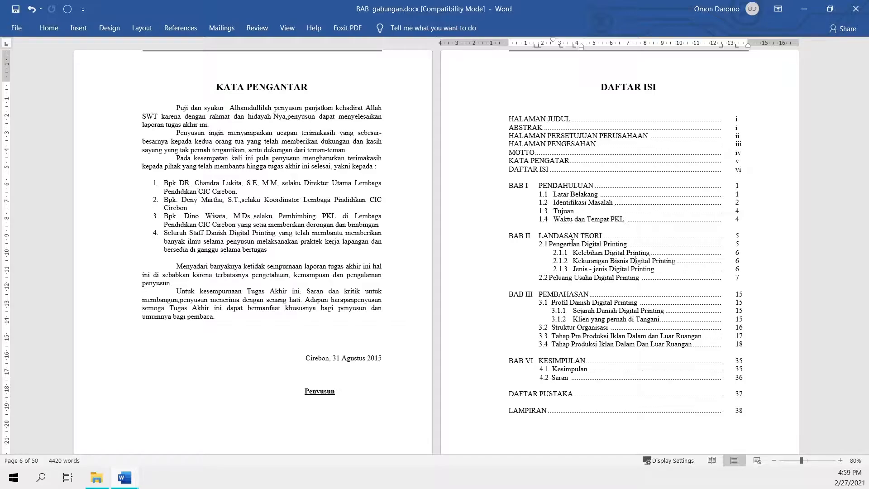
Delete all manually written table of contents entries below the DAFTAR ISI title, from HALAMAN JUDUL through LAMPIRAN.
{"action": "left_click", "coordinate": [652, 214]}
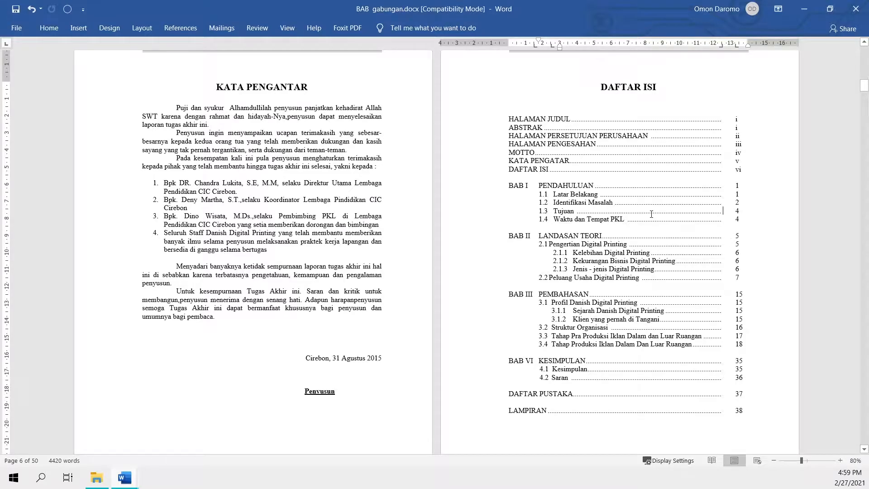
{"action": "left_click", "coordinate": [507, 126]}
{"action": "left_click", "coordinate": [764, 419], "text": "shift"}
{"action": "key", "text": "Delete"}
{"action": "scroll", "coordinate": [621, 183], "scroll_direction": "up", "scroll_amount": 3}
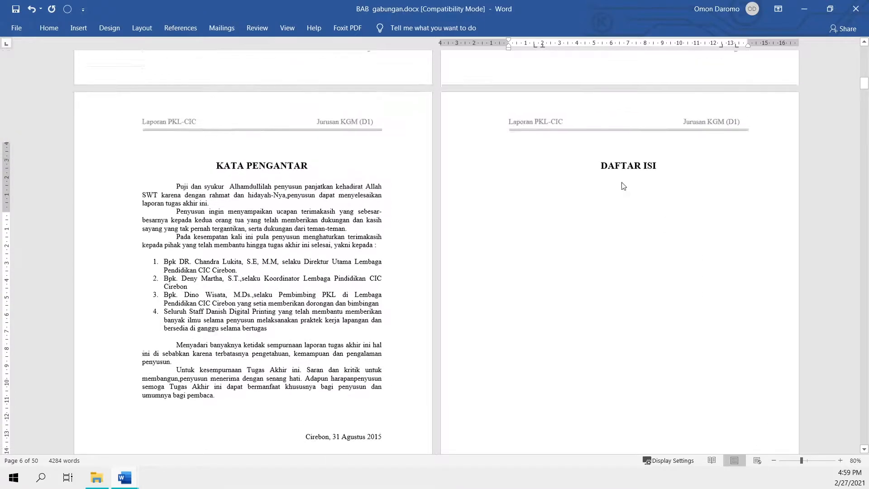
Insert the line "HALAMAN PERSETUJUAN PERUSAHAAN" above the company approval text on page ii.
{"action": "scroll", "coordinate": [683, 287], "scroll_direction": "up", "scroll_amount": 1}
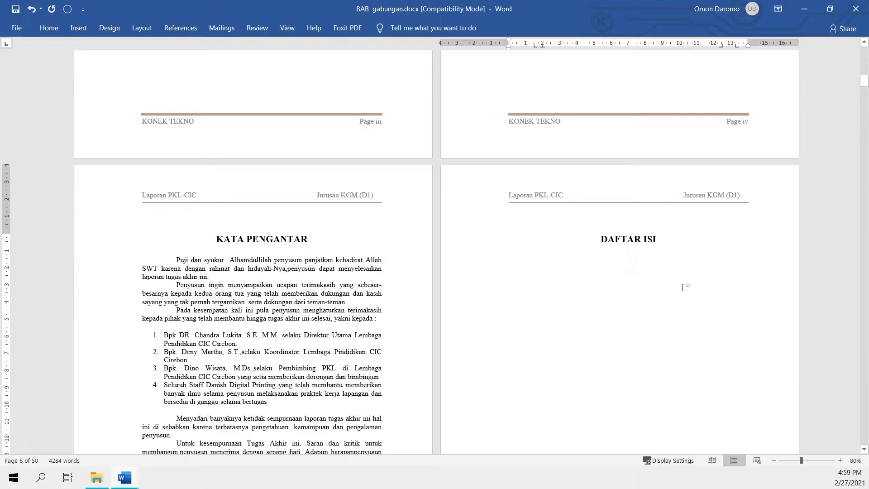
{"action": "scroll", "coordinate": [683, 287], "scroll_direction": "up", "scroll_amount": 2}
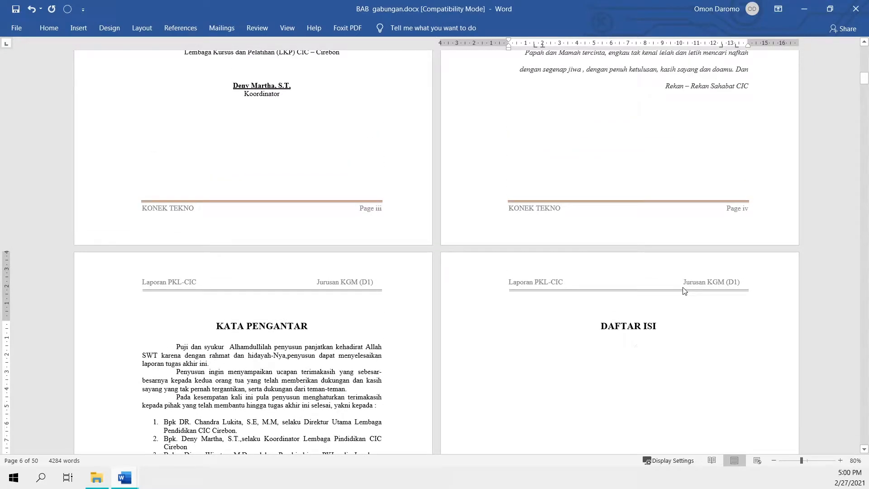
{"action": "scroll", "coordinate": [683, 289], "scroll_direction": "down", "scroll_amount": 3}
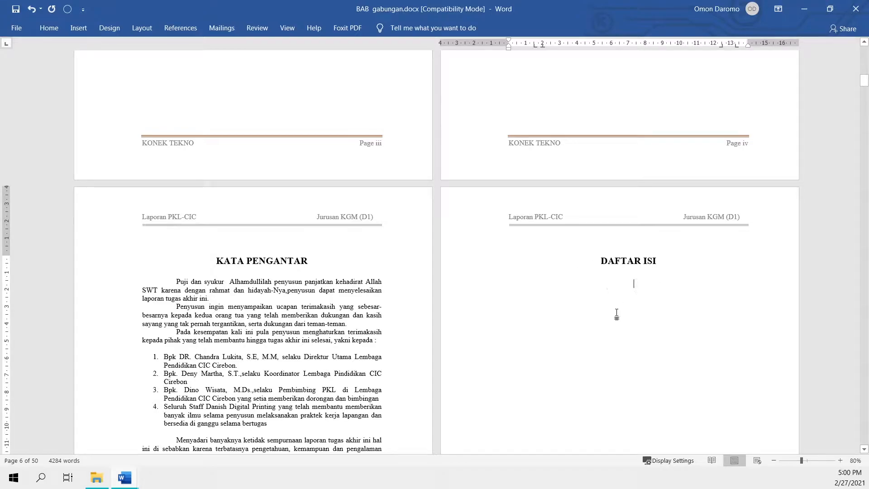
{"action": "scroll", "coordinate": [617, 314], "scroll_direction": "down", "scroll_amount": 3}
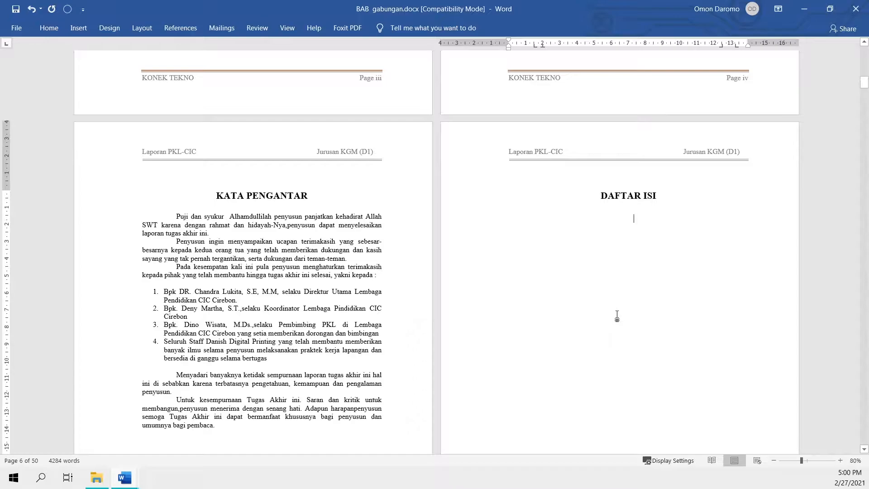
{"action": "scroll", "coordinate": [618, 315], "scroll_direction": "up", "scroll_amount": 2}
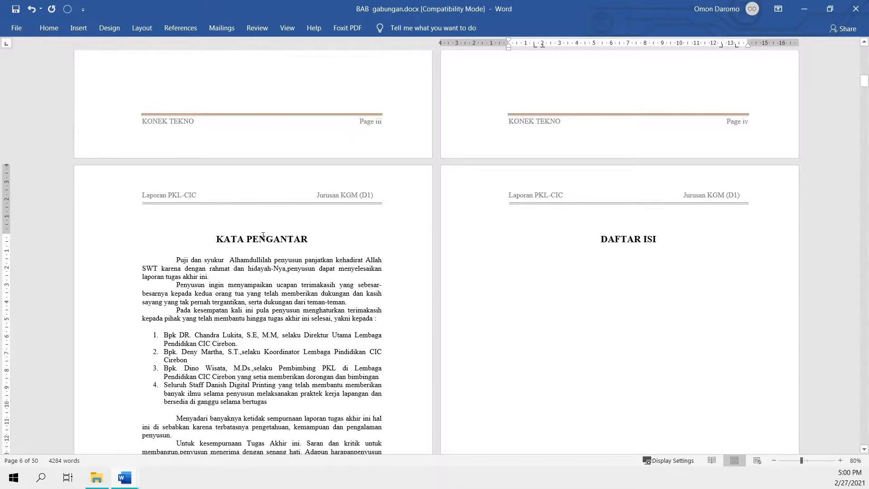
{"action": "left_click", "coordinate": [263, 236]}
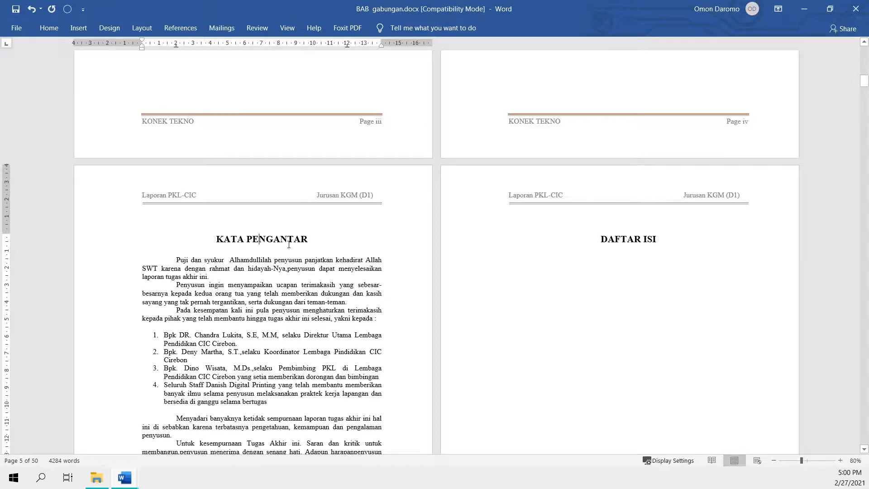
{"action": "scroll", "coordinate": [373, 257], "scroll_direction": "up", "scroll_amount": 20}
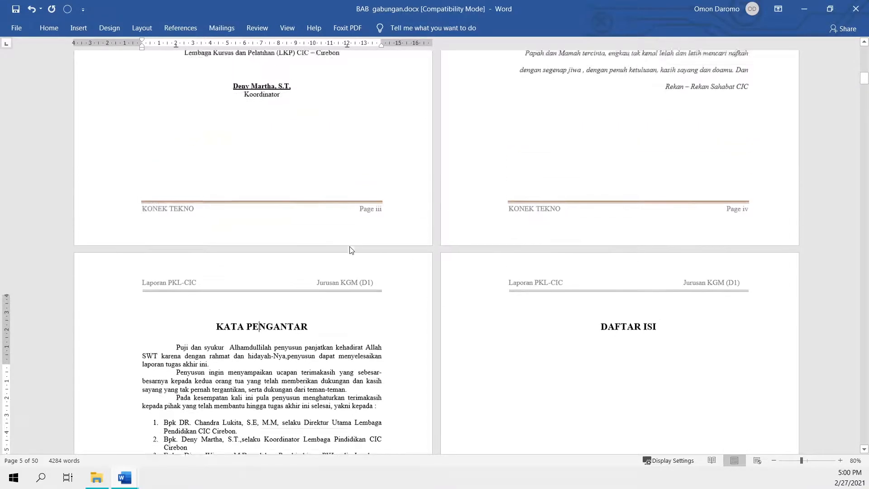
{"action": "scroll", "coordinate": [351, 247], "scroll_direction": "up", "scroll_amount": 10}
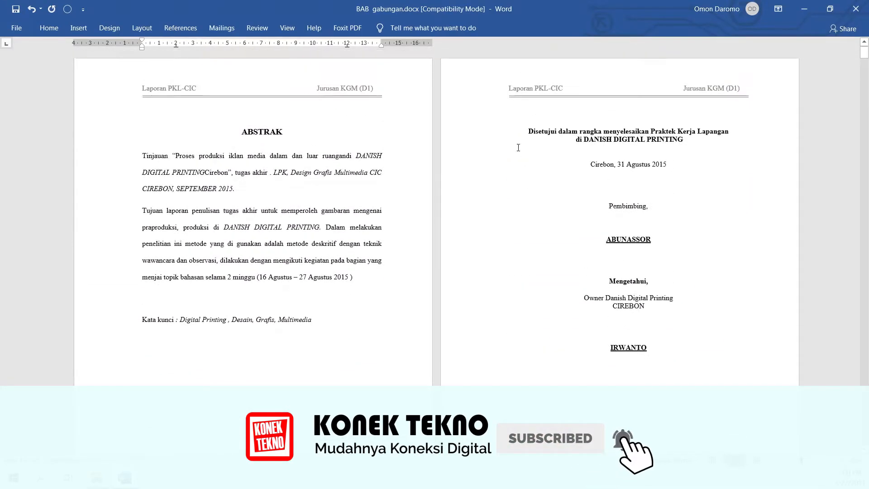
{"action": "left_click", "coordinate": [527, 132]}
{"action": "type", "text": "HALAMAN PERSETUJUAN PERUSAHAAN"}
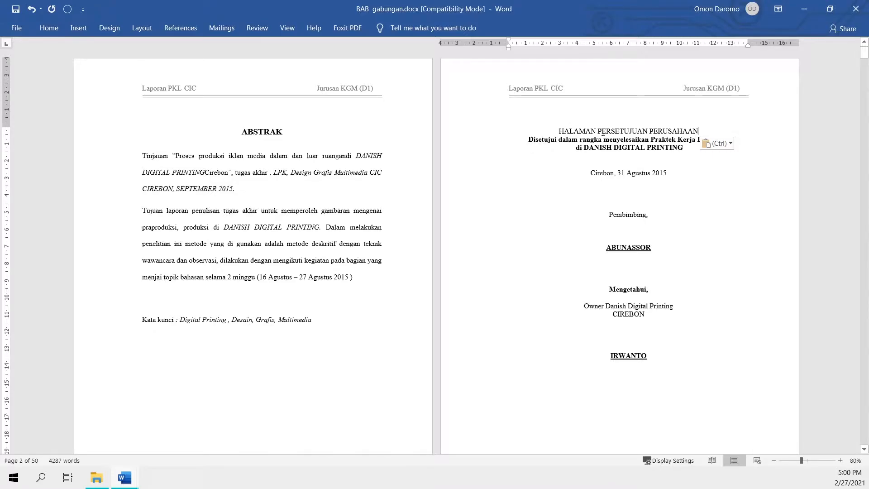
Add the title line "HALAMAN PENGESAHAN" above the "Disetujui dan disahkan" paragraph on page iii.
{"action": "scroll", "coordinate": [468, 281], "scroll_direction": "down", "scroll_amount": 5}
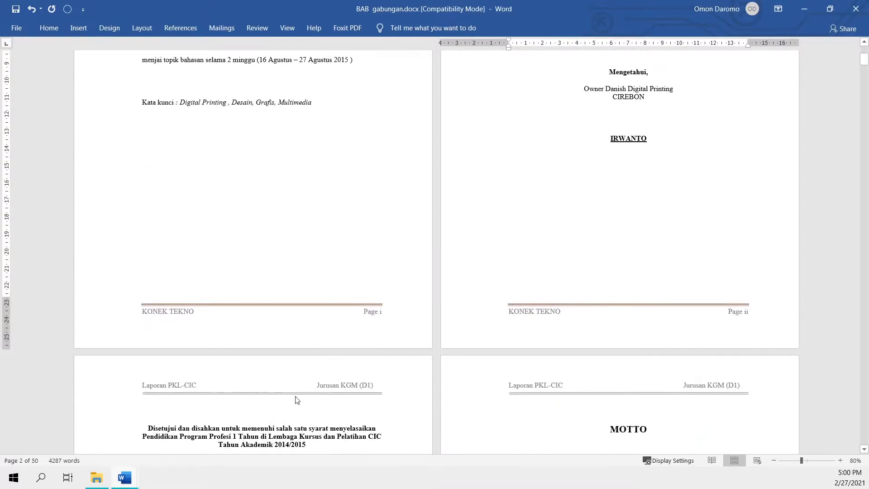
{"action": "left_click", "coordinate": [285, 421]}
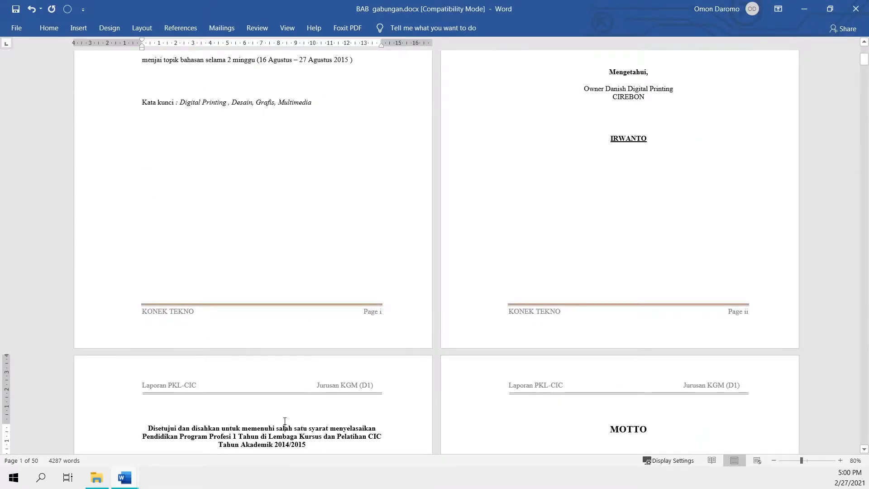
{"action": "left_click", "coordinate": [149, 429]}
{"action": "key", "text": "Return"}
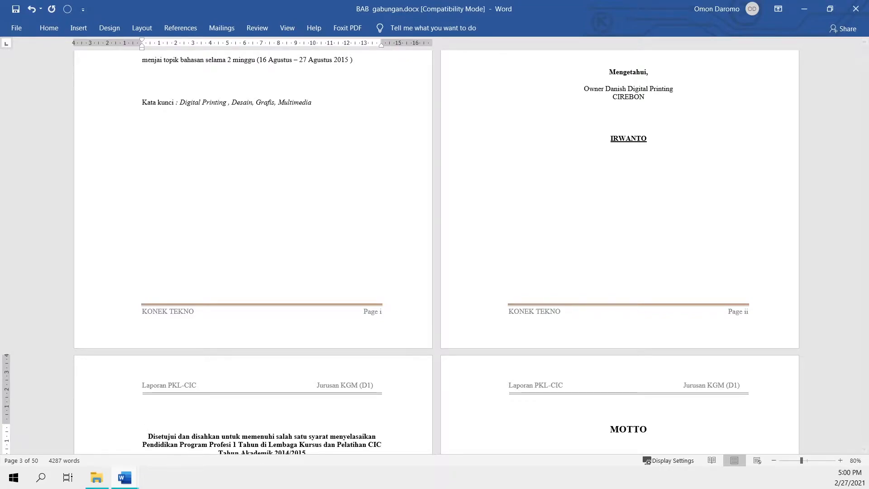
{"action": "type", "text": "HALAMAN PERSETUJUAN PERUSAHAAN"}
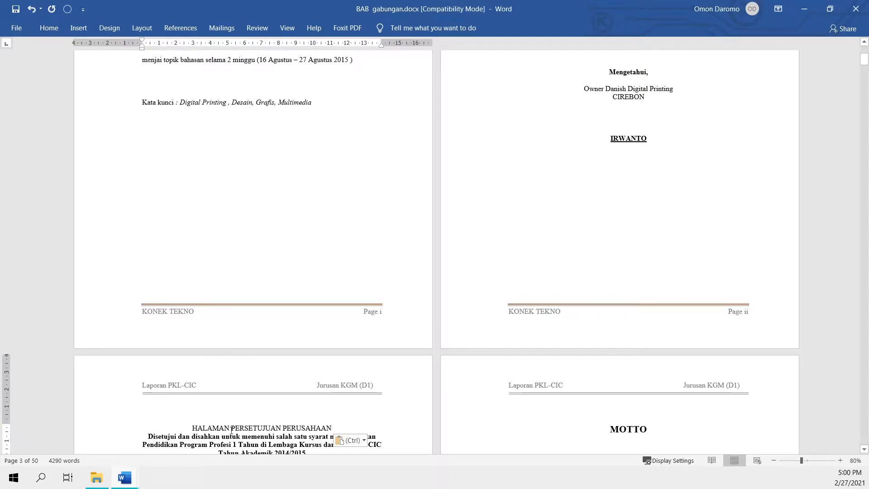
{"action": "left_click_drag", "start_coordinate": [230, 429], "coordinate": [332, 428]}
{"action": "type", "text": "PENGESAHAN"}
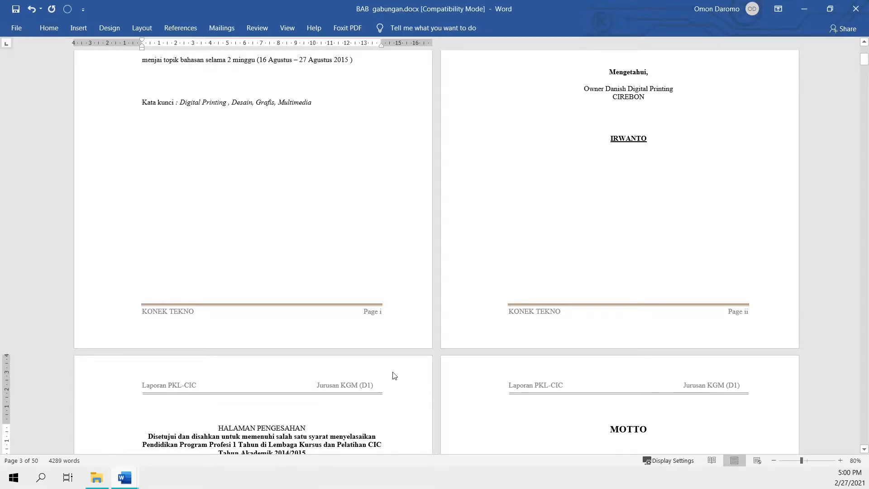
Apply the Heading 1 style to the ABSTRAK title on page i.
{"action": "scroll", "coordinate": [394, 374], "scroll_direction": "up", "scroll_amount": 5}
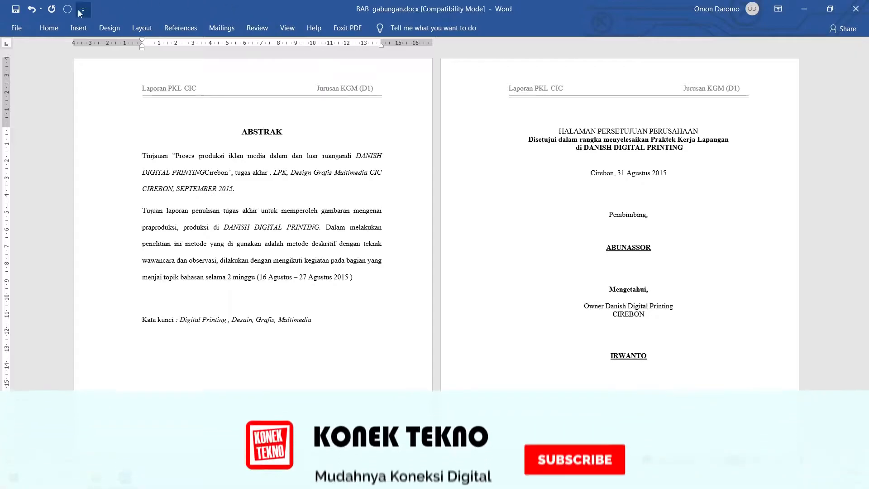
{"action": "left_click", "coordinate": [52, 29]}
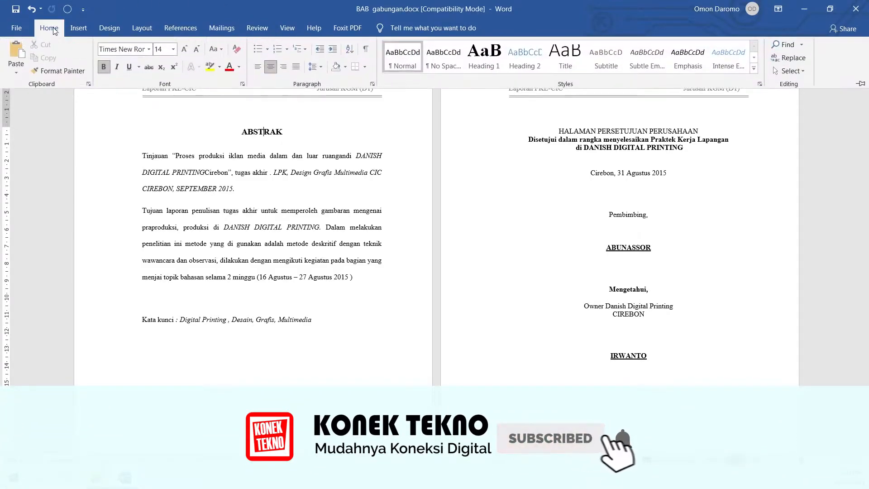
{"action": "left_click", "coordinate": [488, 60]}
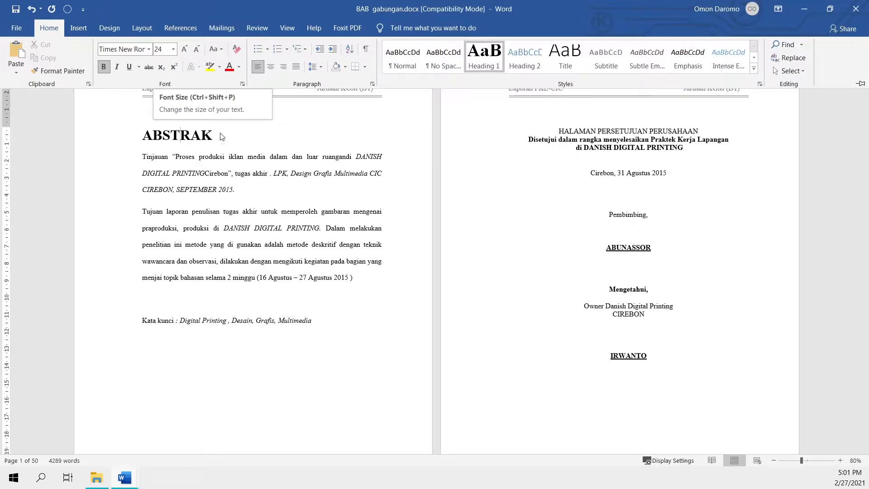
{"action": "key", "text": "ctrl+F1"}
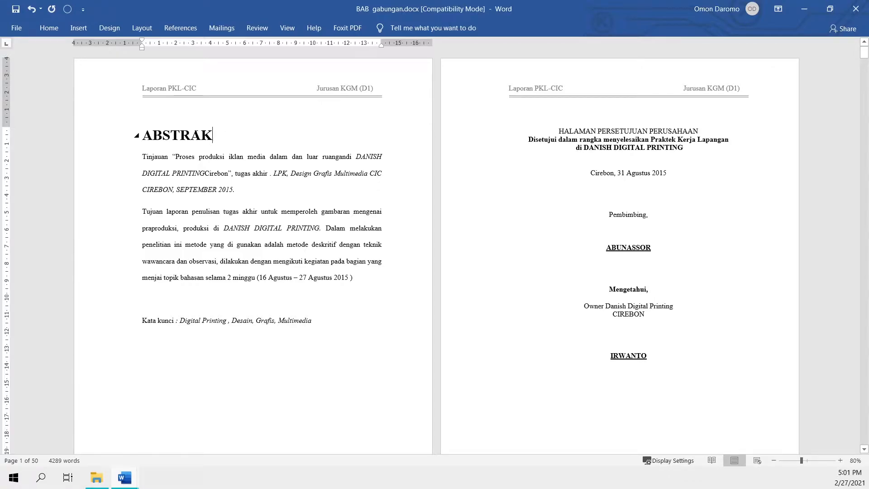
Apply the Heading 1 style to the MOTTO title on page iv.
{"action": "scroll", "coordinate": [633, 415], "scroll_direction": "down", "scroll_amount": 5}
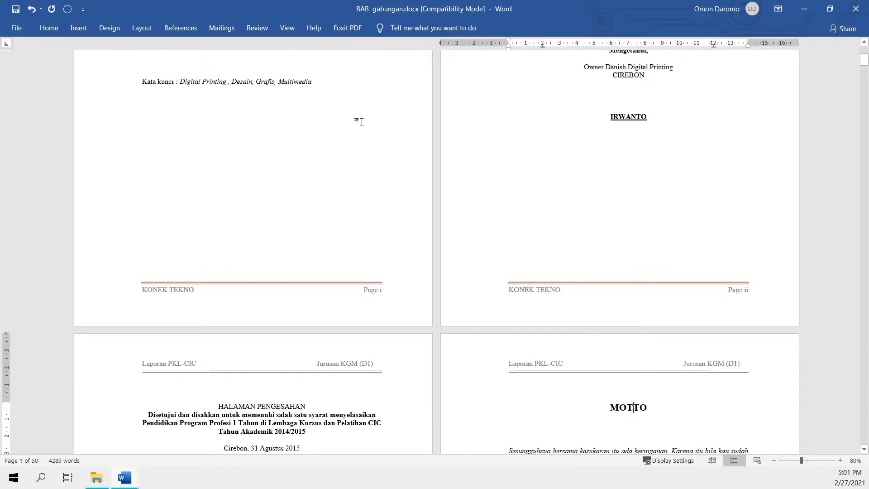
{"action": "left_click", "coordinate": [60, 30]}
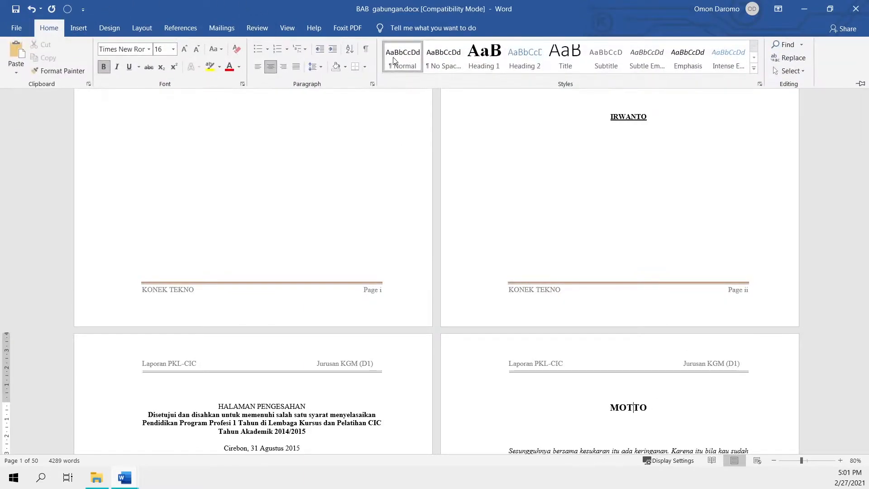
{"action": "left_click", "coordinate": [484, 57]}
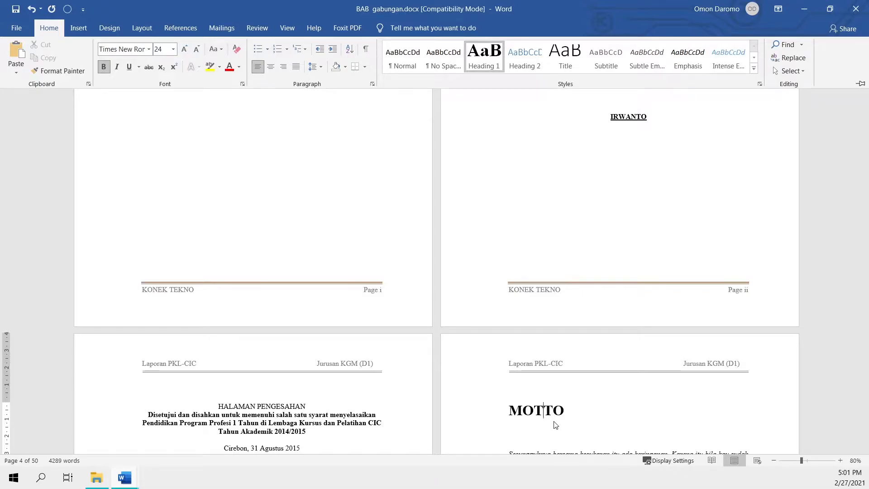
Review the formatting of the ABSTRAK and MOTTO titles across the opening pages.
{"action": "scroll", "coordinate": [553, 367], "scroll_direction": "down", "scroll_amount": 3}
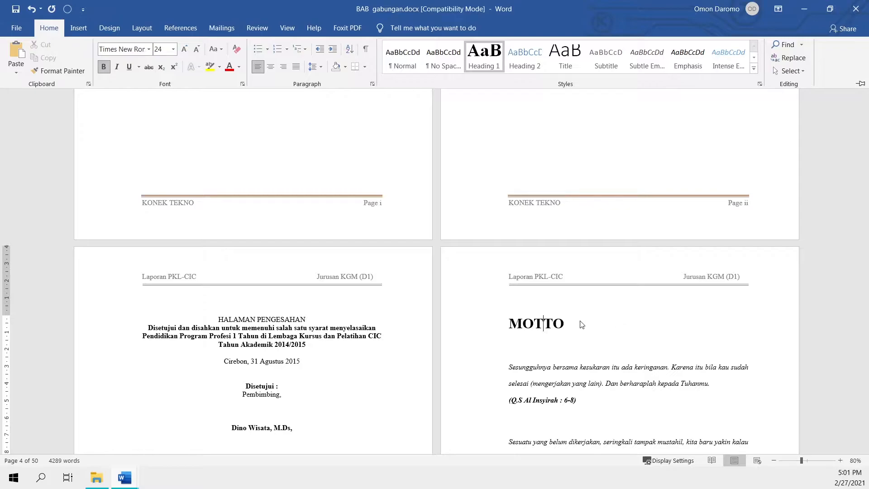
{"action": "scroll", "coordinate": [613, 321], "scroll_direction": "up", "scroll_amount": 4}
{"action": "scroll", "coordinate": [613, 321], "scroll_direction": "up", "scroll_amount": 7}
{"action": "scroll", "coordinate": [612, 320], "scroll_direction": "down", "scroll_amount": 11}
{"action": "scroll", "coordinate": [593, 335], "scroll_direction": "up", "scroll_amount": 10}
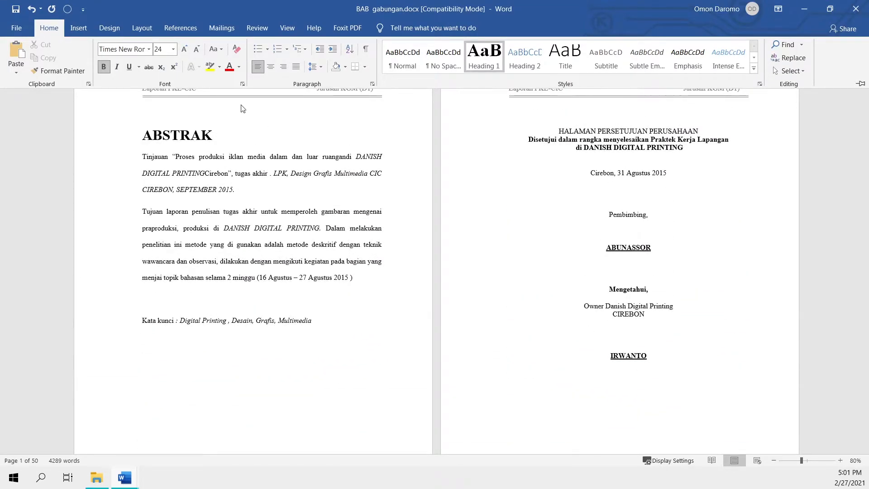
{"action": "key", "text": "ctrl+F1"}
{"action": "left_click", "coordinate": [189, 136]}
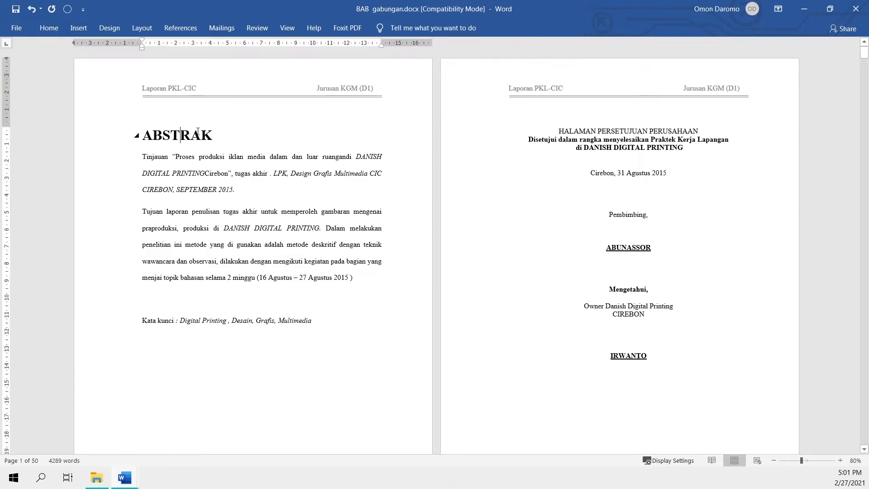
Start a new paragraph style based on Heading 1 from the ABSTRAK title and name it "Judul H1".
{"action": "left_click_drag", "start_coordinate": [214, 132], "coordinate": [139, 129]}
{"action": "left_click", "coordinate": [162, 136]}
{"action": "left_click", "coordinate": [49, 27]}
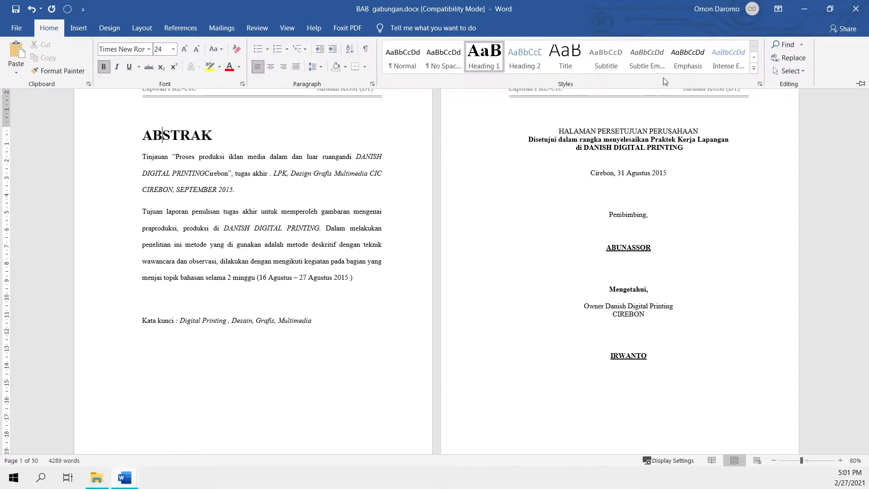
{"action": "left_click", "coordinate": [760, 84]}
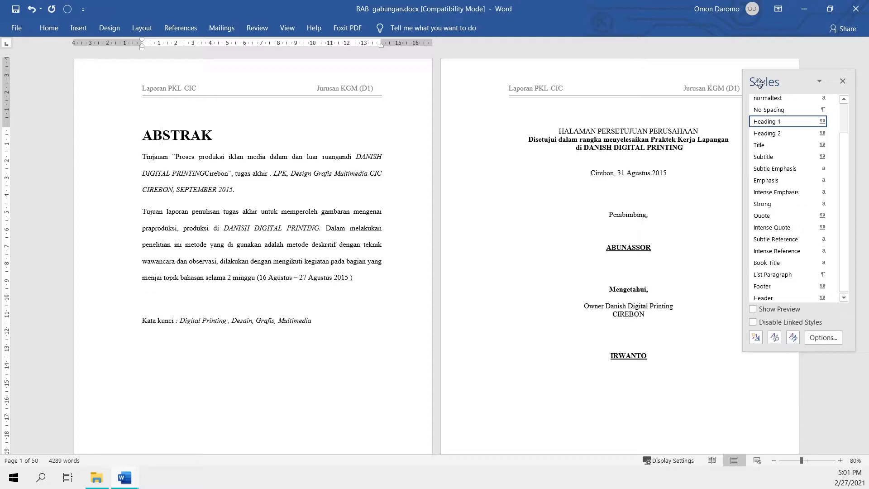
{"action": "scroll", "coordinate": [786, 136], "scroll_direction": "up", "scroll_amount": 1}
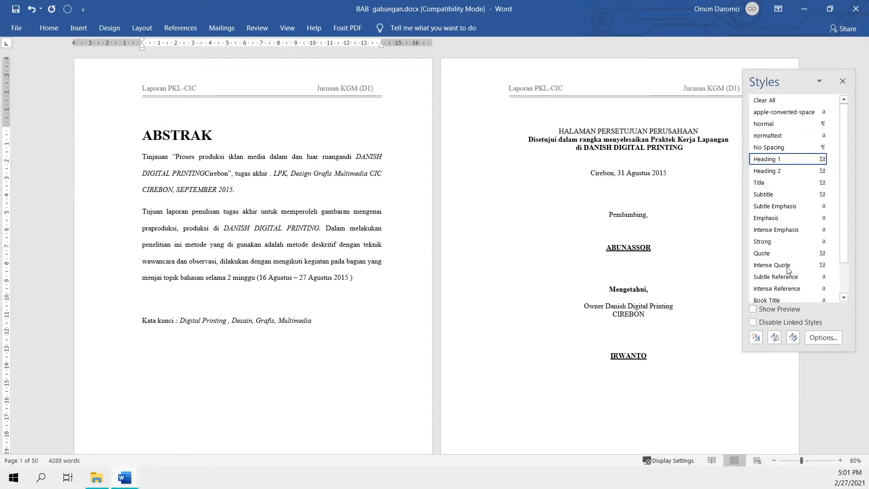
{"action": "left_click", "coordinate": [757, 340]}
{"action": "left_click", "coordinate": [412, 106]}
{"action": "left_click_drag", "start_coordinate": [399, 108], "coordinate": [385, 107]}
{"action": "type", "text": "Judu"}
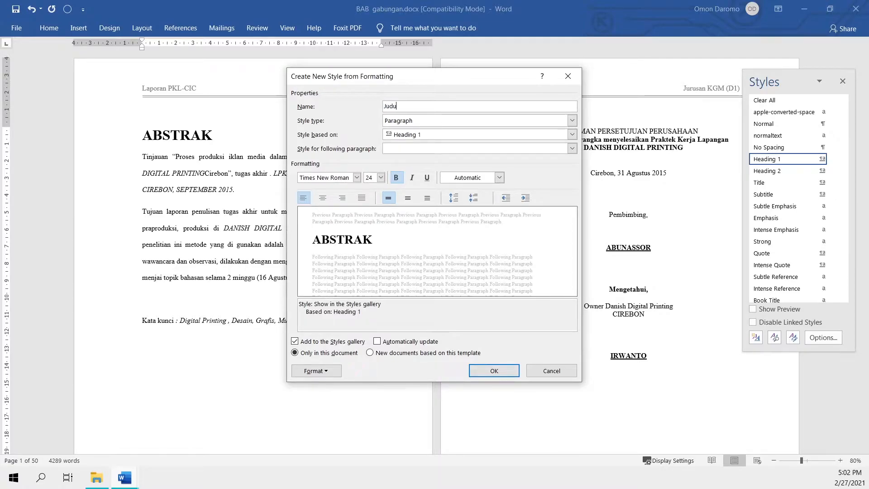
{"action": "type", "text": "l H1"}
Give the new style a 14 pt font size and centered alignment, and create it under the name "Judul H1 CENTER".
{"action": "left_click", "coordinate": [381, 178]}
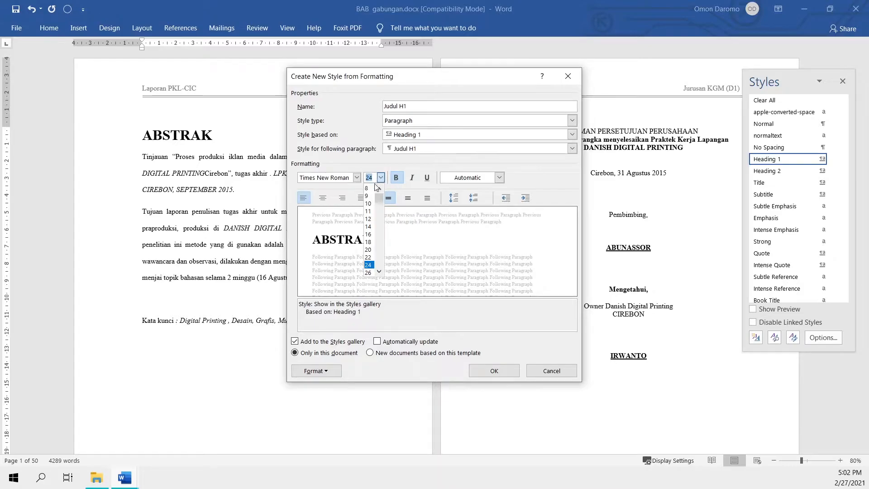
{"action": "left_click", "coordinate": [369, 227]}
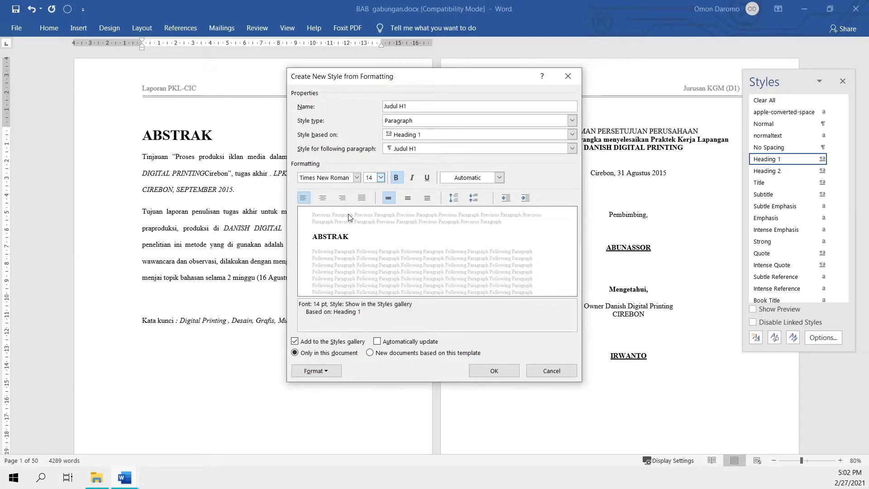
{"action": "left_click", "coordinate": [323, 198]}
{"action": "left_click", "coordinate": [430, 107]}
{"action": "type", "text": "CENTER"}
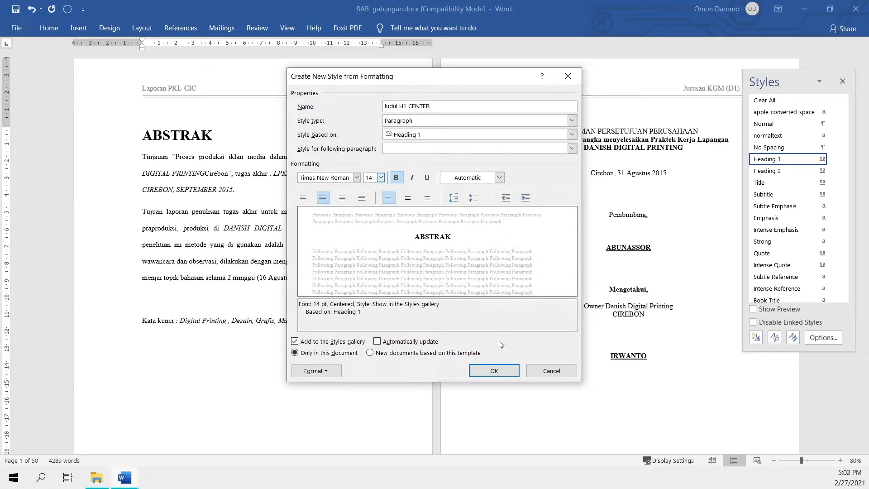
{"action": "left_click", "coordinate": [496, 372]}
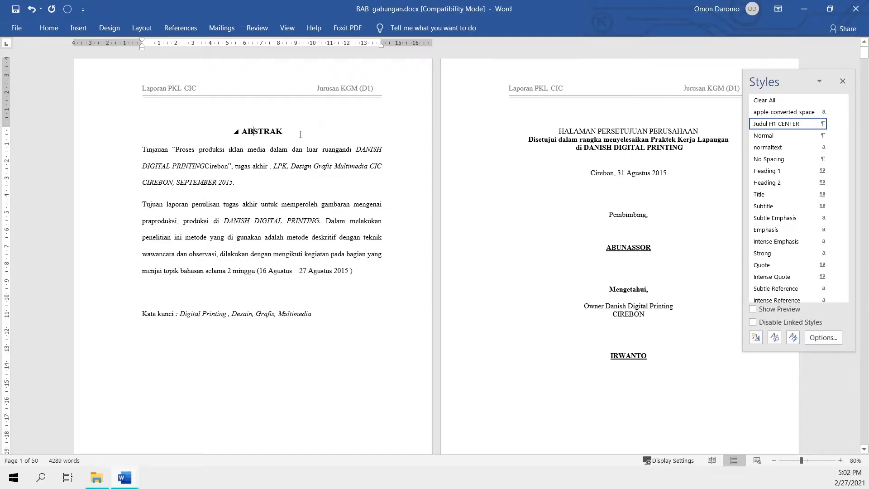
Start another new style from the ABSTRAK title, based on Heading 2 and named "SUB JUDUL".
{"action": "left_click_drag", "start_coordinate": [302, 131], "coordinate": [236, 132]}
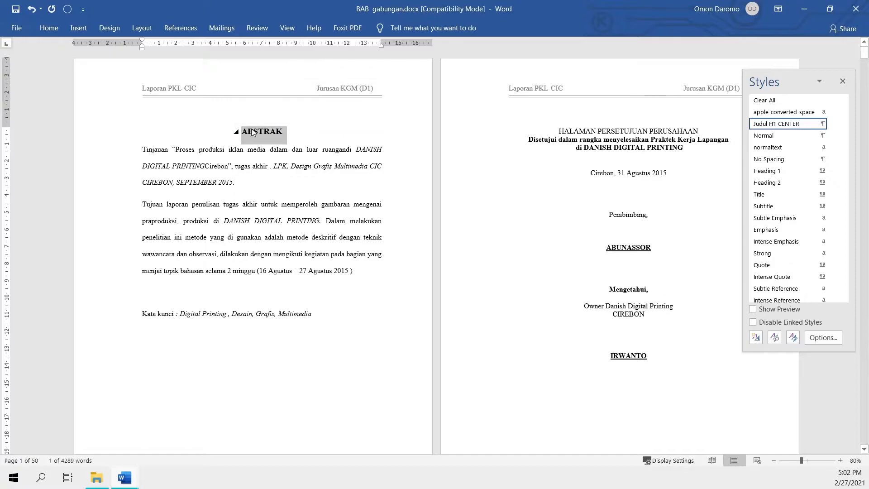
{"action": "left_click", "coordinate": [254, 130]}
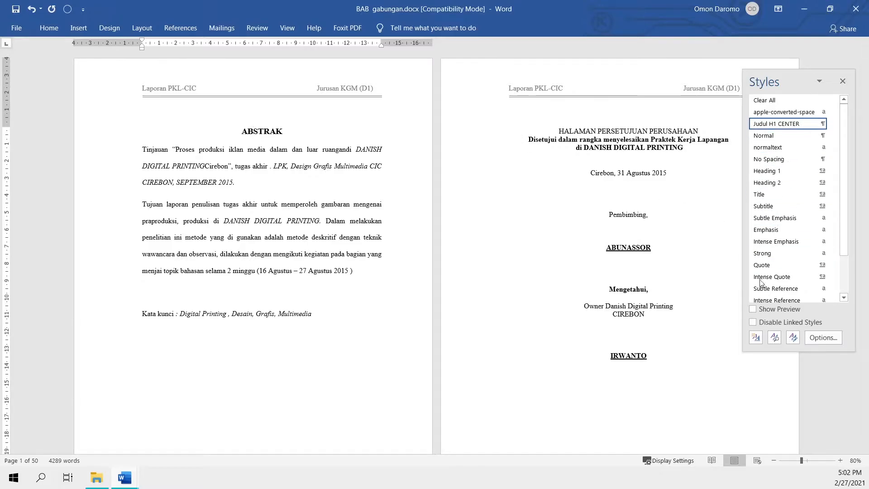
{"action": "left_click", "coordinate": [755, 338]}
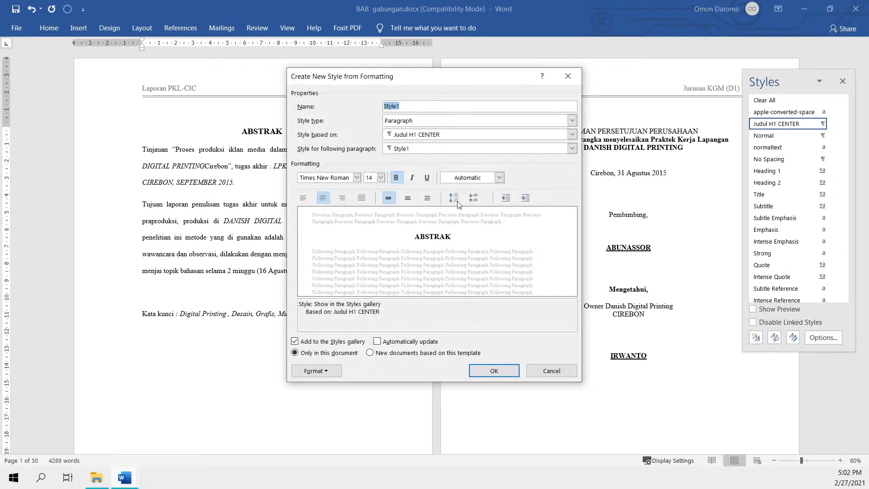
{"action": "left_click", "coordinate": [428, 135]}
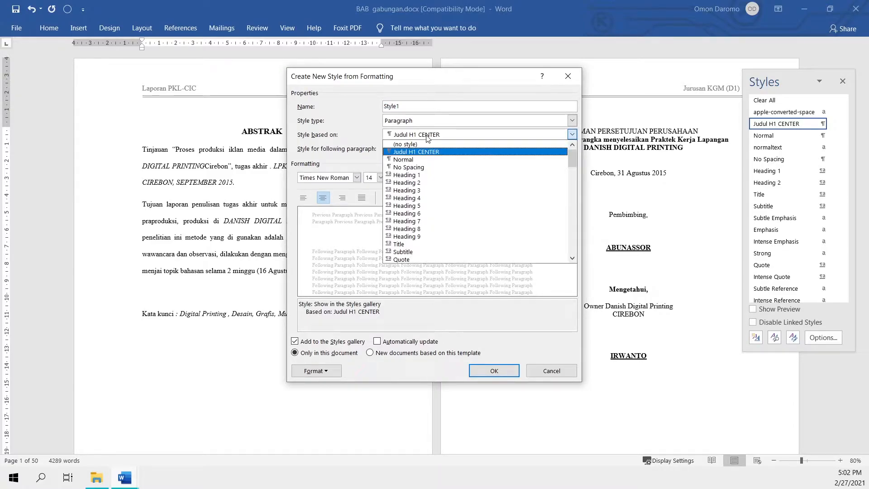
{"action": "left_click", "coordinate": [427, 183]}
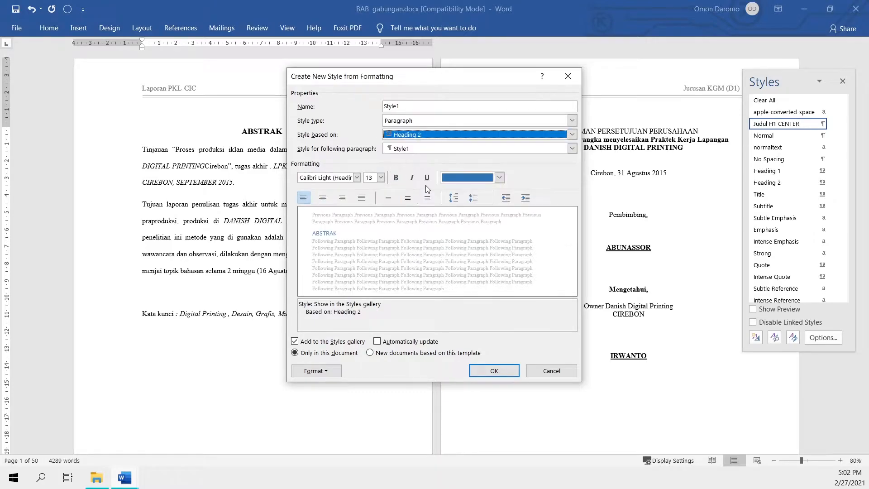
{"action": "left_click", "coordinate": [386, 106]}
{"action": "double_click", "coordinate": [386, 105]}
{"action": "type", "text": "SUB JUDUL"}
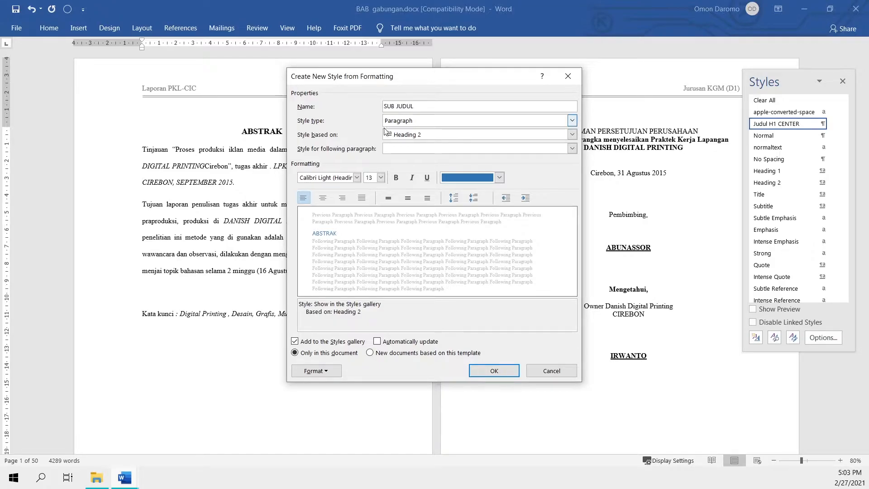
Format the SUB JUDUL style as left-aligned bold Times New Roman with the Automatic font color.
{"action": "left_click", "coordinate": [303, 199]}
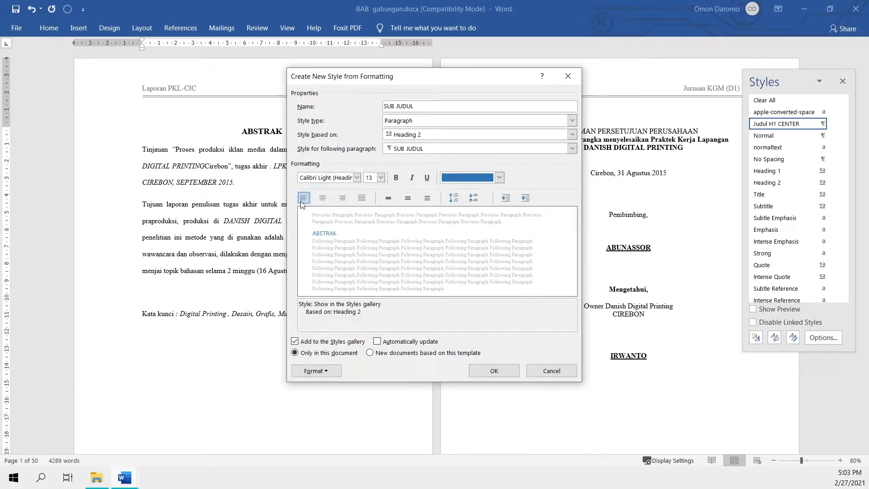
{"action": "left_click", "coordinate": [357, 178]}
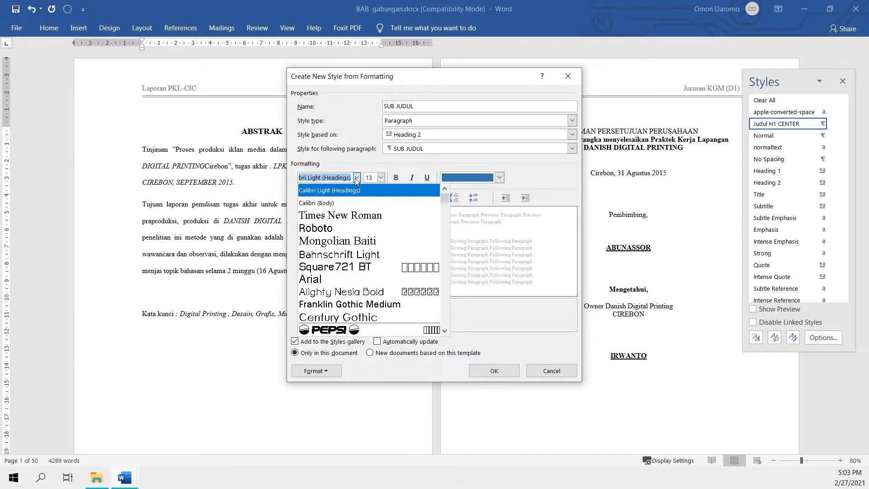
{"action": "left_click", "coordinate": [371, 215]}
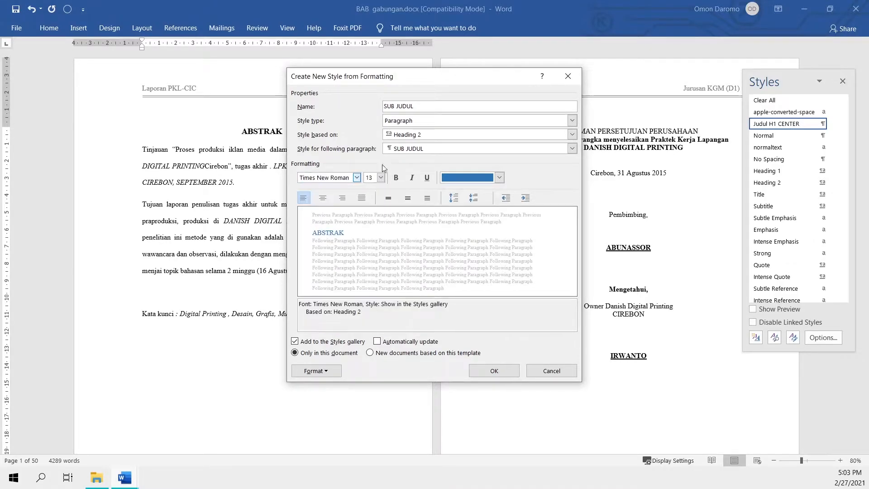
{"action": "left_click", "coordinate": [397, 178]}
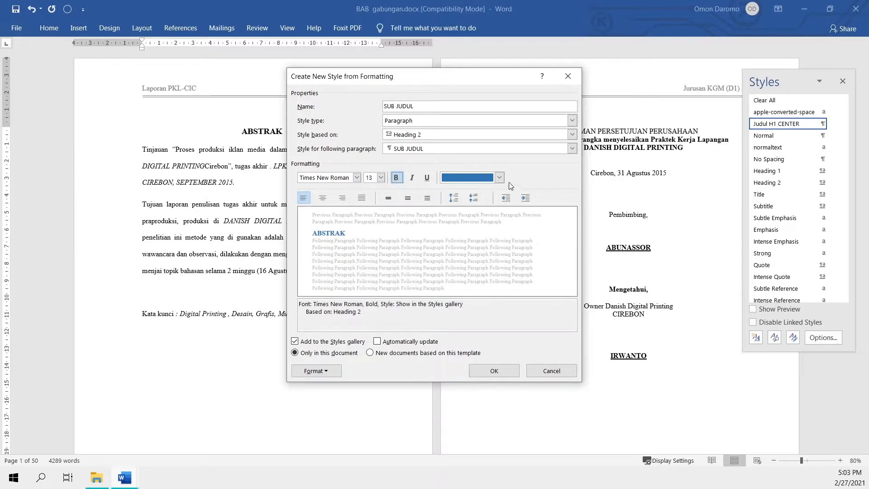
{"action": "left_click", "coordinate": [499, 177]}
{"action": "left_click", "coordinate": [466, 195]}
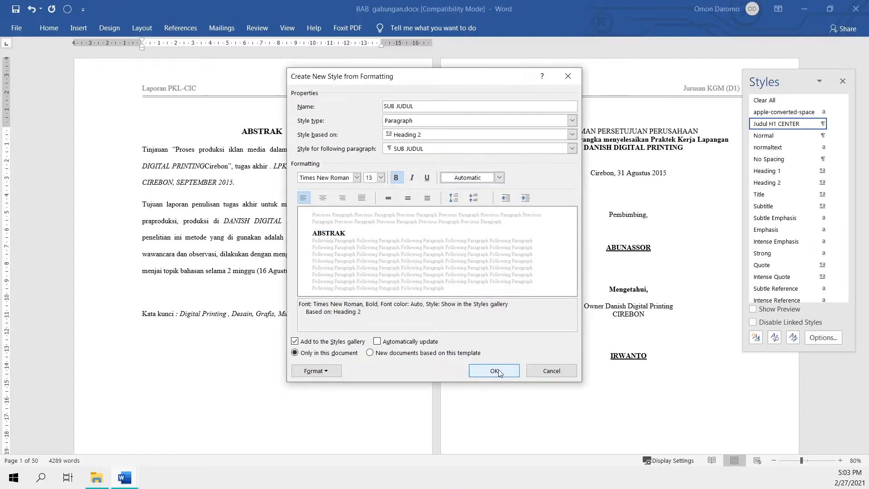
Set the SUB JUDUL style's font size to 12 pt and create it under the name "SUB JUDUL H2".
{"action": "left_click", "coordinate": [380, 178]}
{"action": "left_click", "coordinate": [381, 178]}
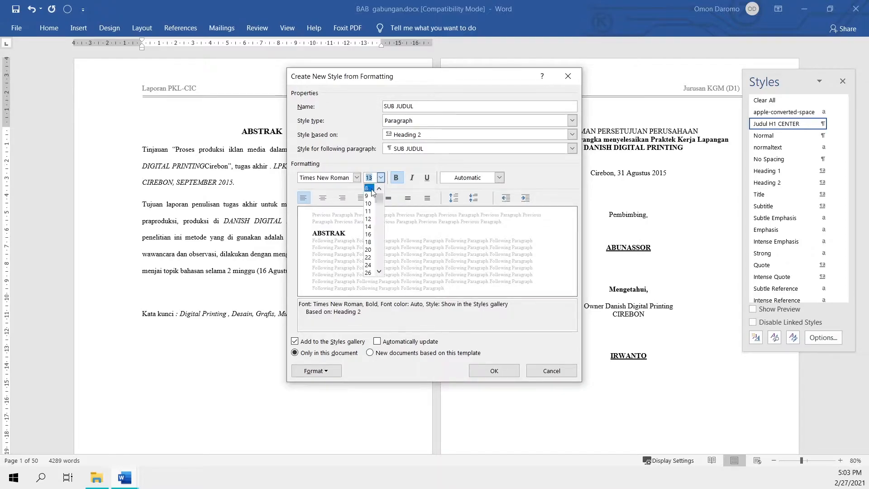
{"action": "left_click", "coordinate": [373, 223]}
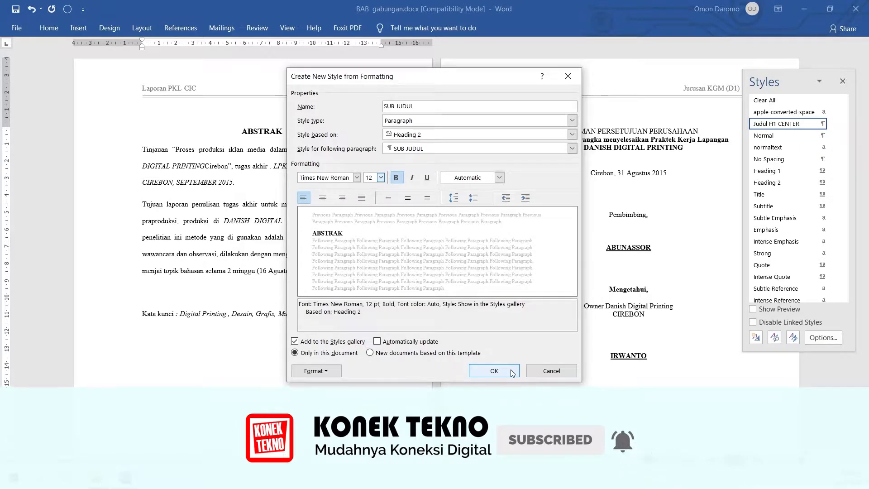
{"action": "left_click", "coordinate": [425, 110]}
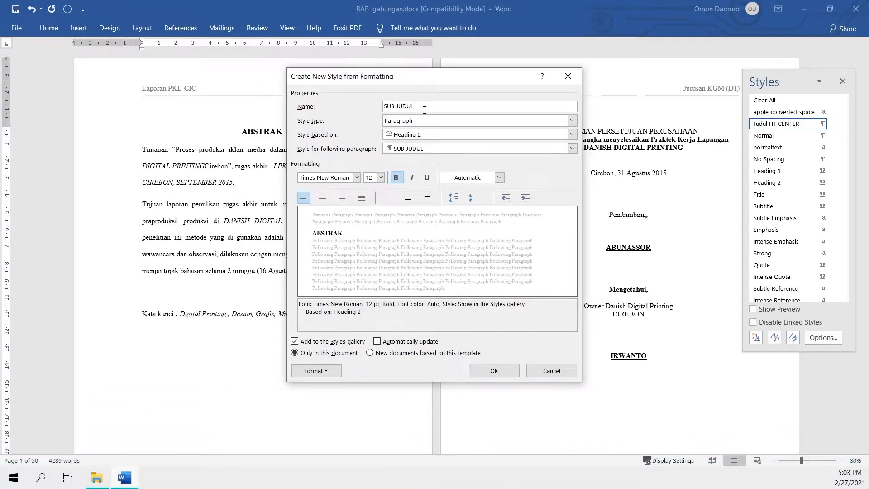
{"action": "type", "text": "H2"}
{"action": "left_click", "coordinate": [487, 373]}
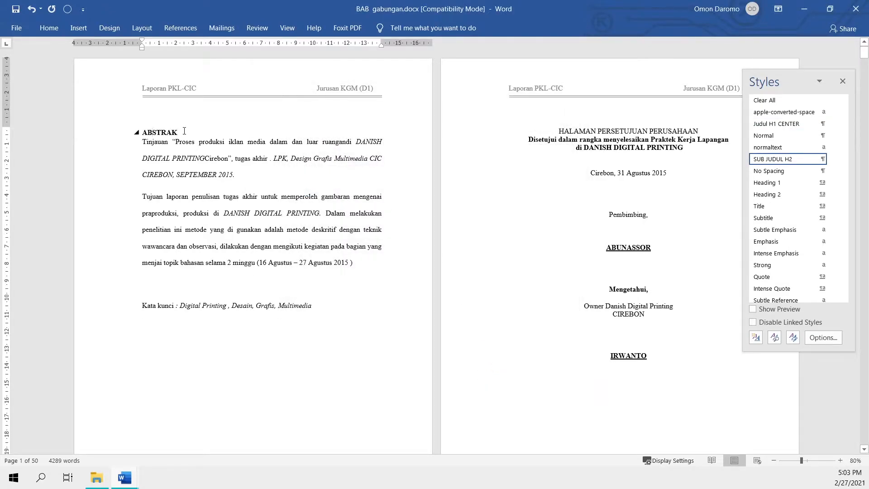
Start a third new style from the ABSTRAK title, based on Heading 3 and named "POINT H3".
{"action": "left_click_drag", "start_coordinate": [177, 133], "coordinate": [143, 133]}
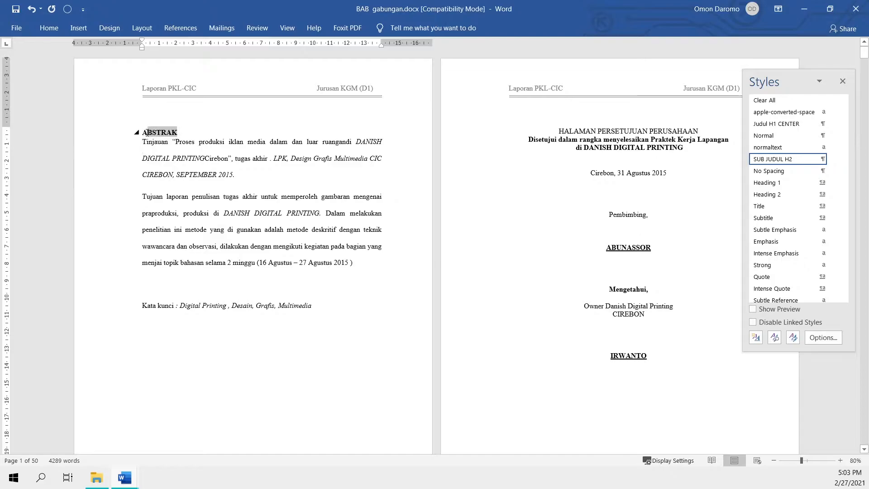
{"action": "left_click", "coordinate": [162, 131]}
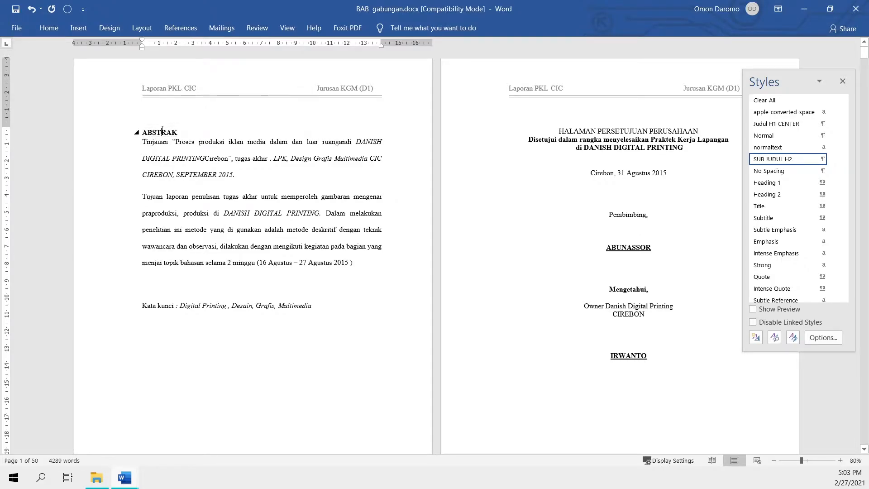
{"action": "left_click", "coordinate": [755, 340]}
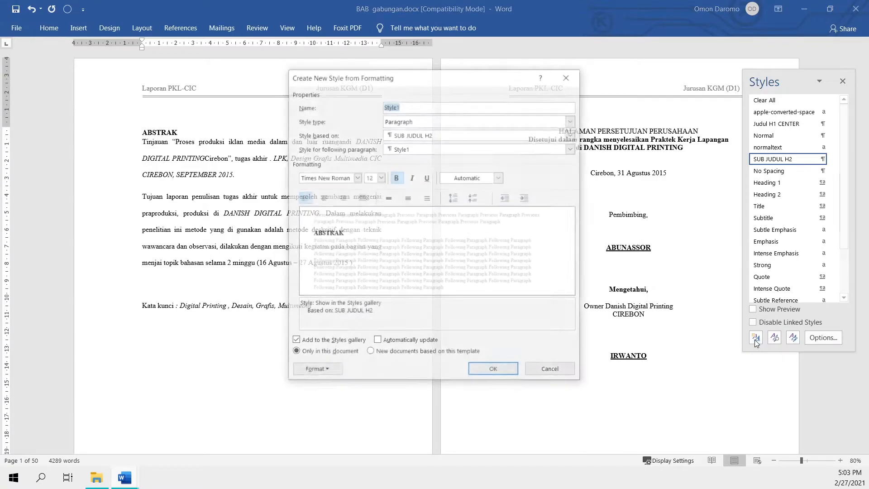
{"action": "left_click", "coordinate": [435, 134]}
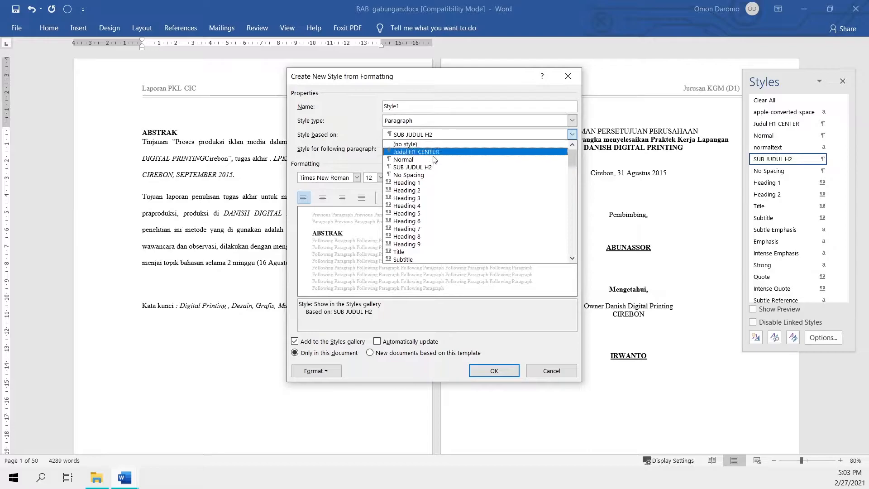
{"action": "left_click", "coordinate": [425, 198]}
{"action": "left_click", "coordinate": [409, 107]}
{"action": "left_click_drag", "start_coordinate": [408, 107], "coordinate": [375, 113]}
{"action": "type", "text": "POINT H"}
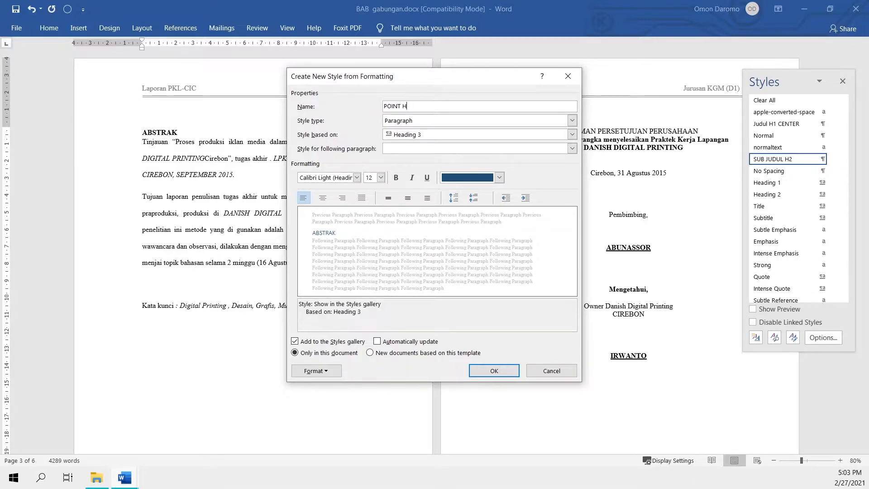
{"action": "type", "text": "3"}
Format the POINT H3 style as bold Times New Roman with the Automatic font color, and create it.
{"action": "left_click", "coordinate": [357, 181]}
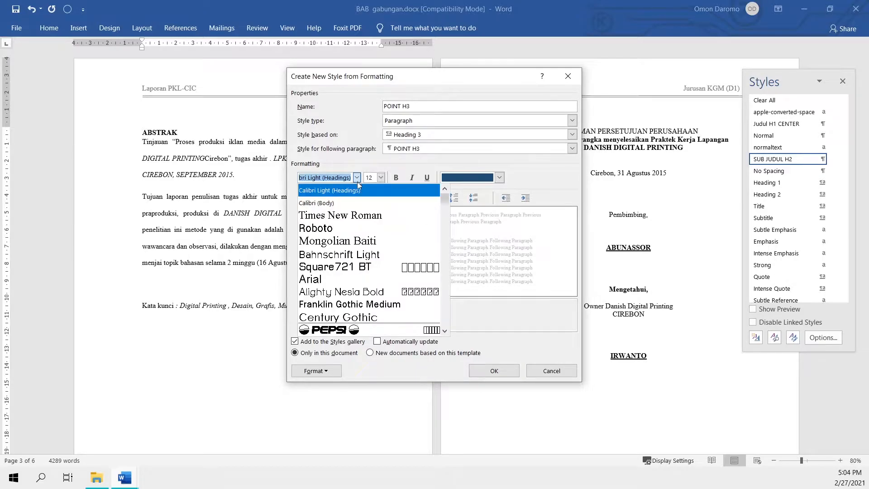
{"action": "left_click", "coordinate": [359, 215]}
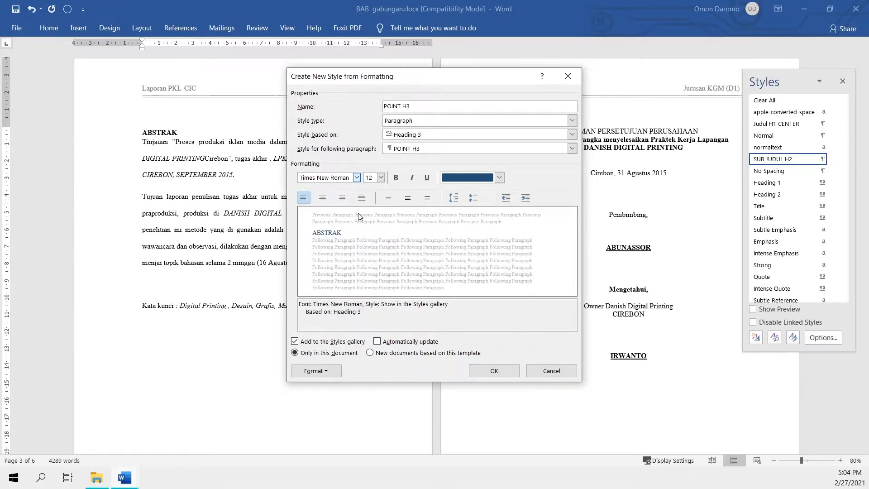
{"action": "left_click", "coordinate": [399, 178]}
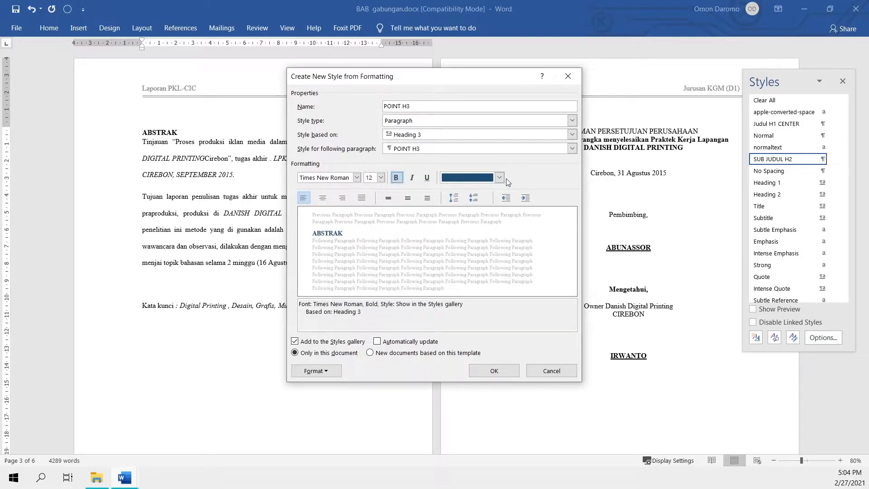
{"action": "left_click", "coordinate": [500, 178]}
{"action": "left_click", "coordinate": [475, 193]}
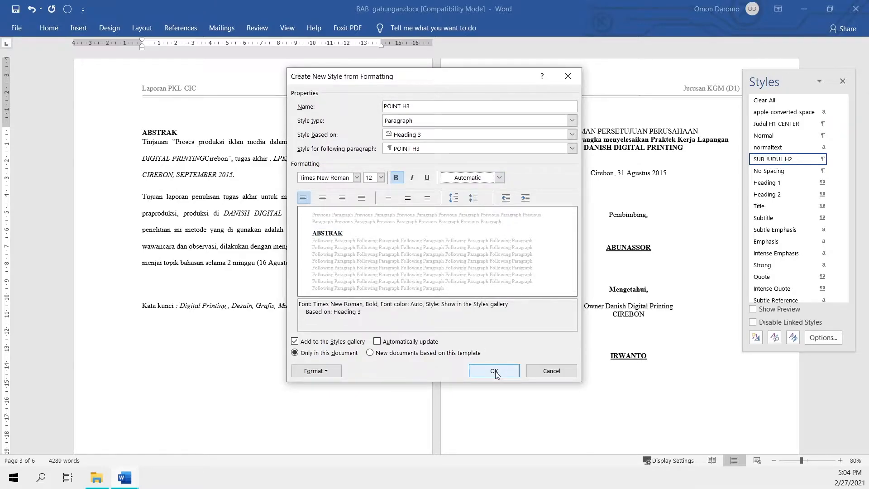
{"action": "left_click", "coordinate": [327, 371]}
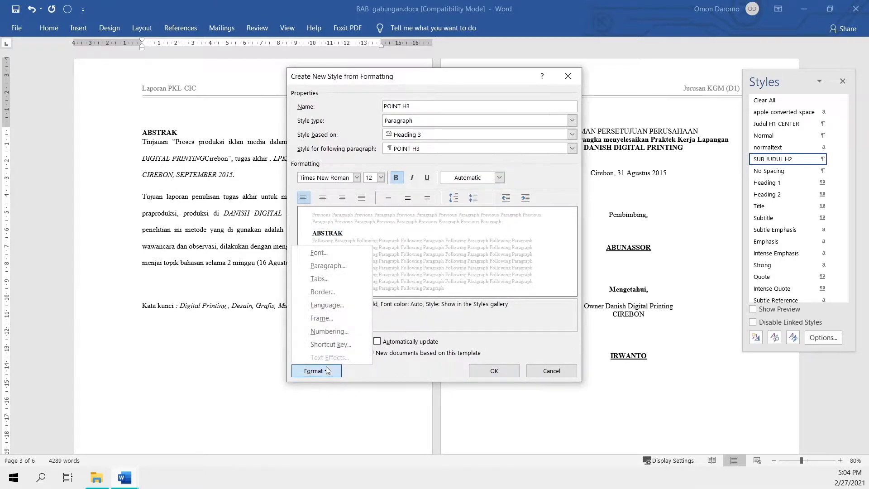
{"action": "left_click", "coordinate": [341, 371]}
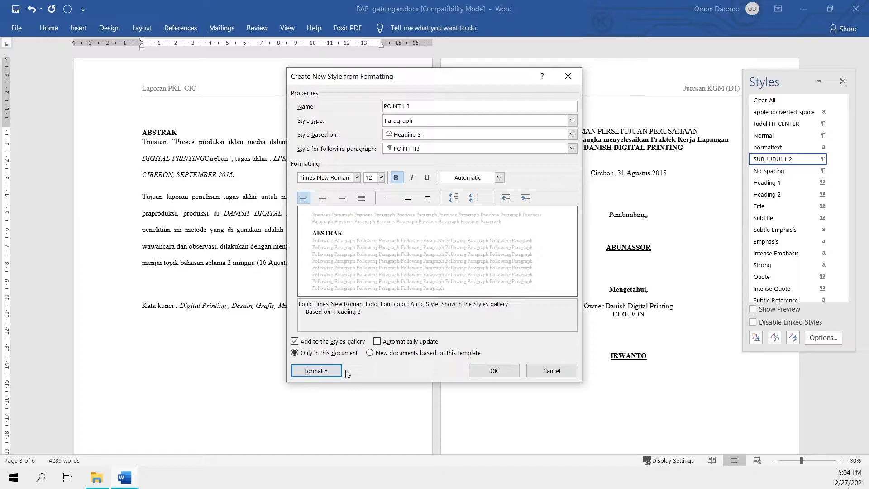
{"action": "left_click", "coordinate": [494, 371]}
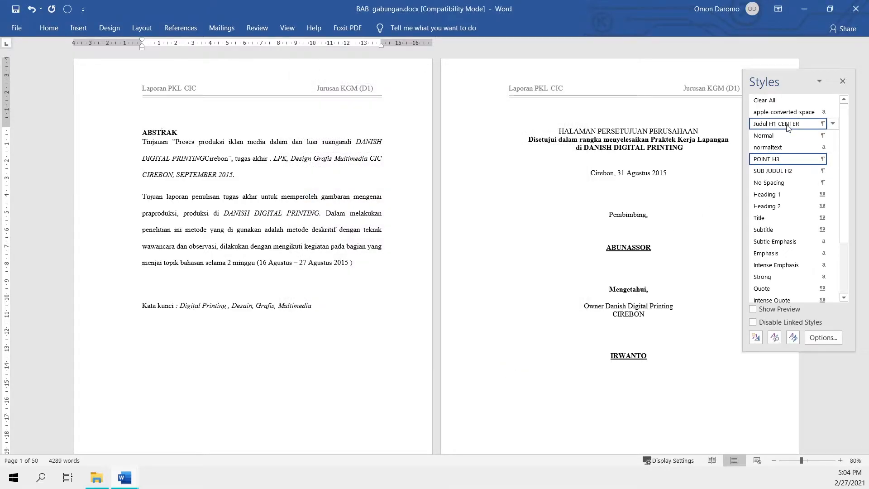
Apply the Judul H1 CENTER style to the ABSTRAK and HALAMAN PERSETUJUAN PERUSAHAAN titles.
{"action": "mouse_move", "coordinate": [781, 136]}
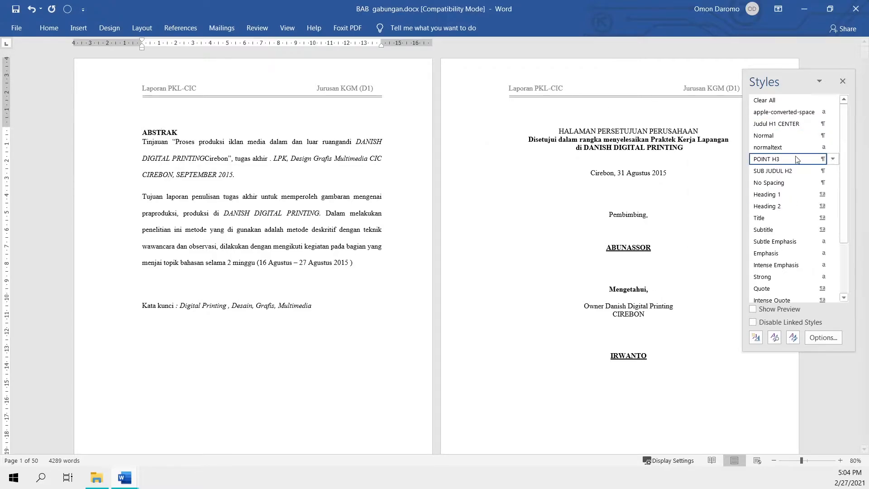
{"action": "mouse_move", "coordinate": [785, 166]}
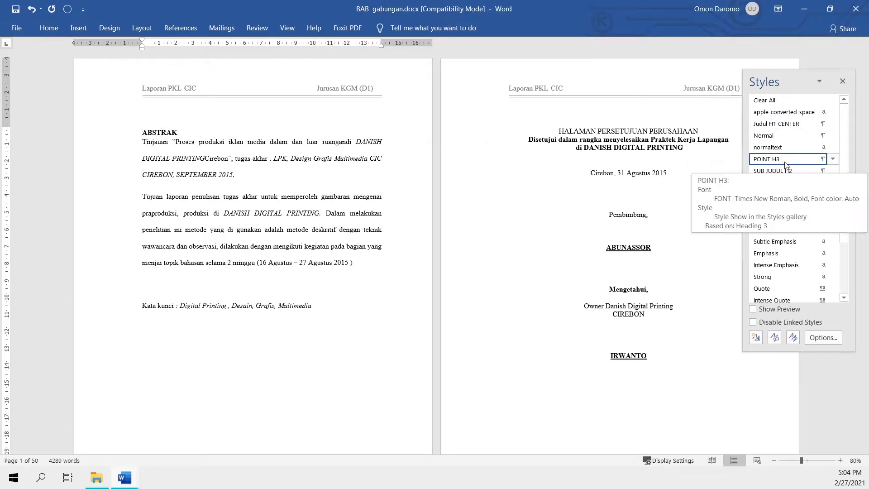
{"action": "left_click", "coordinate": [290, 169]}
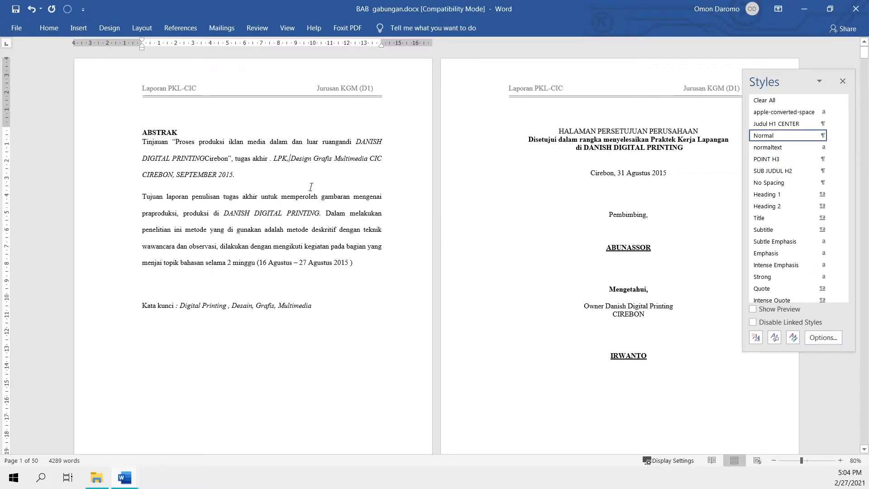
{"action": "left_click", "coordinate": [155, 131]}
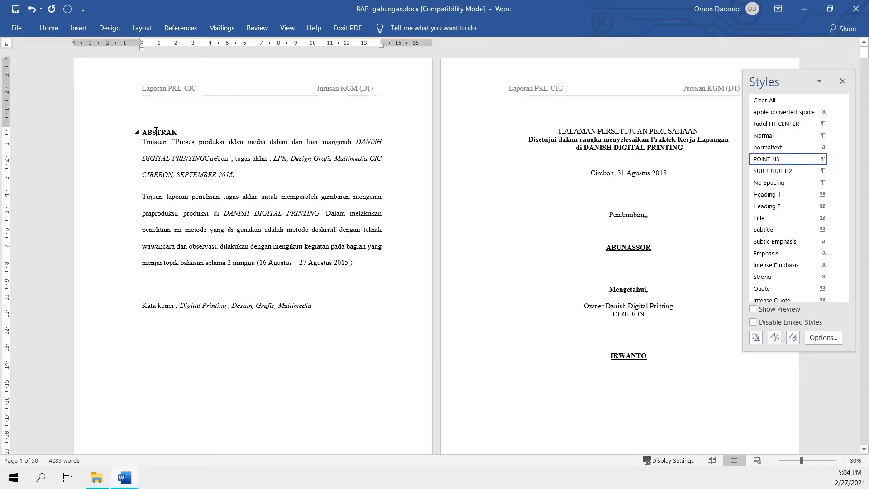
{"action": "left_click", "coordinate": [796, 125]}
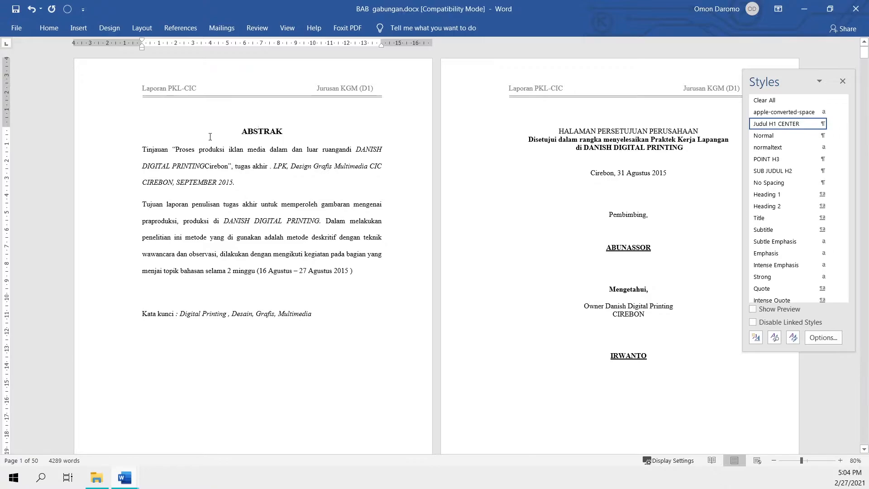
{"action": "left_click", "coordinate": [628, 130]}
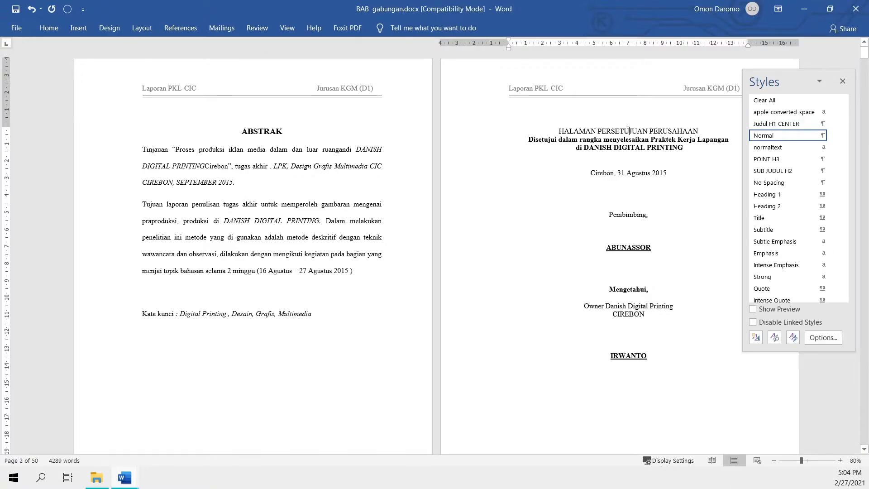
{"action": "left_click", "coordinate": [800, 125]}
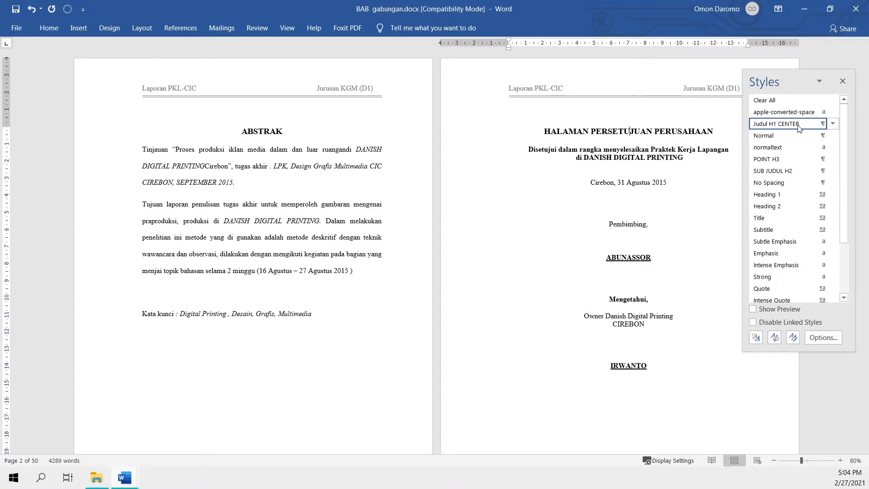
Apply the Judul H1 CENTER style to the HALAMAN PENGESAHAN and MOTTO titles.
{"action": "scroll", "coordinate": [439, 309], "scroll_direction": "down", "scroll_amount": 5}
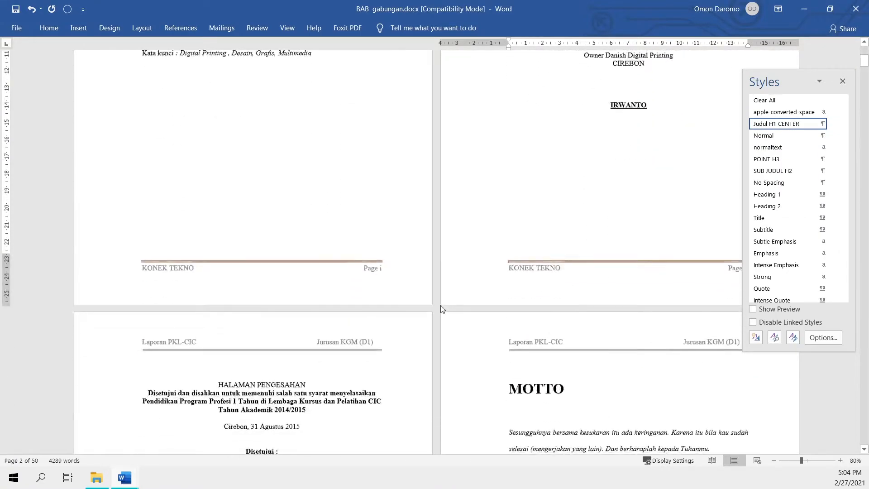
{"action": "scroll", "coordinate": [442, 309], "scroll_direction": "down", "scroll_amount": 2}
{"action": "left_click", "coordinate": [266, 276]}
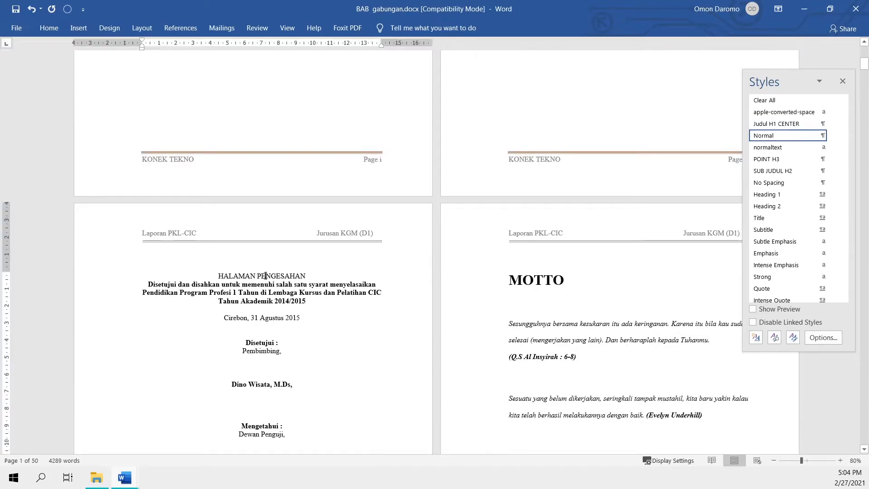
{"action": "left_click", "coordinate": [798, 125]}
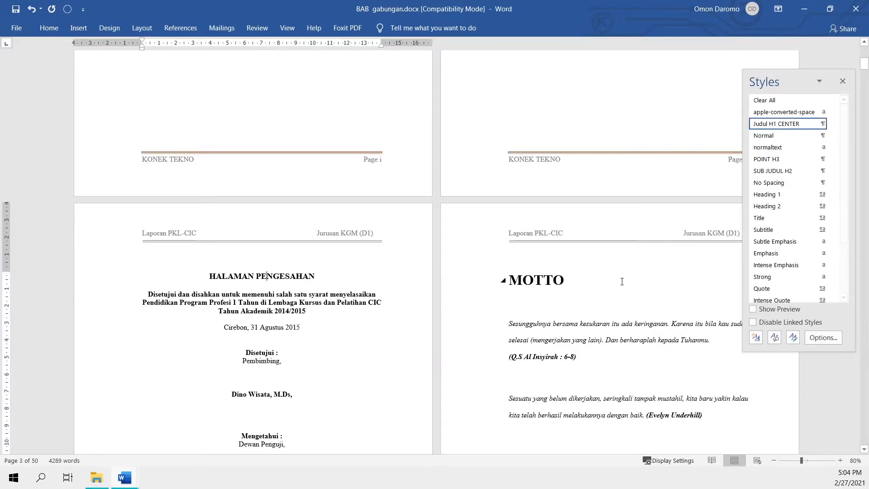
{"action": "left_click", "coordinate": [550, 283]}
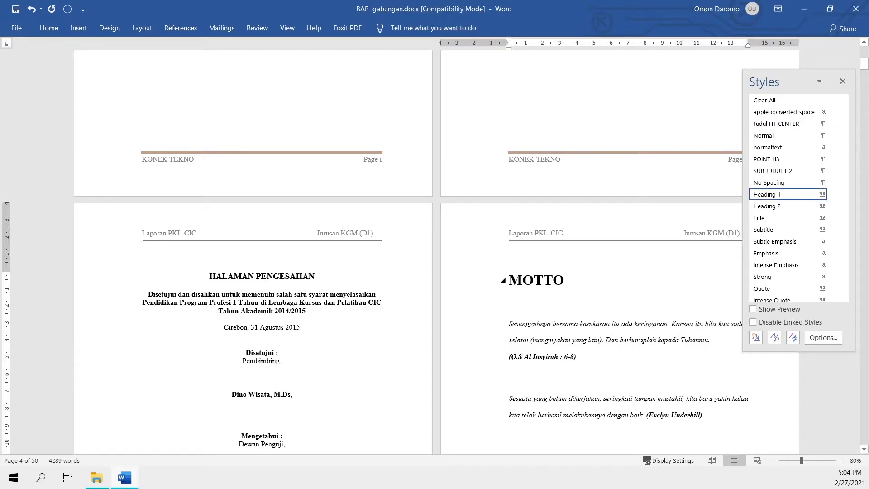
{"action": "mouse_move", "coordinate": [786, 202]}
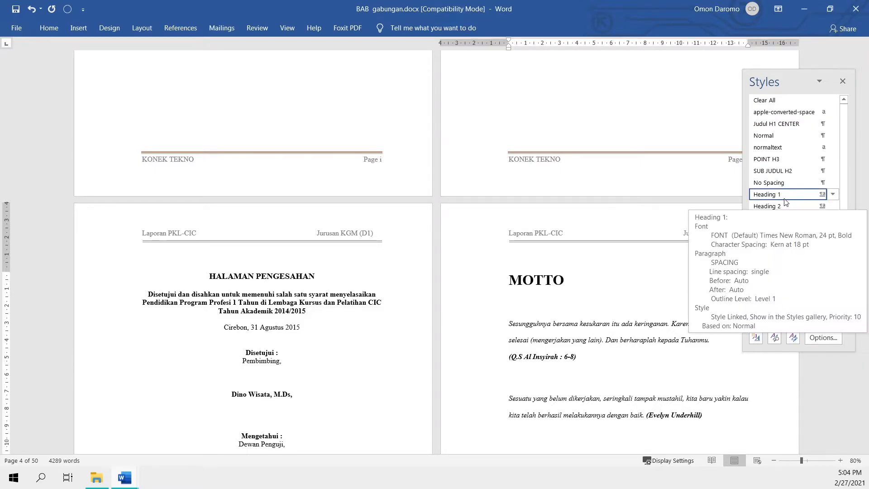
{"action": "left_click", "coordinate": [795, 129]}
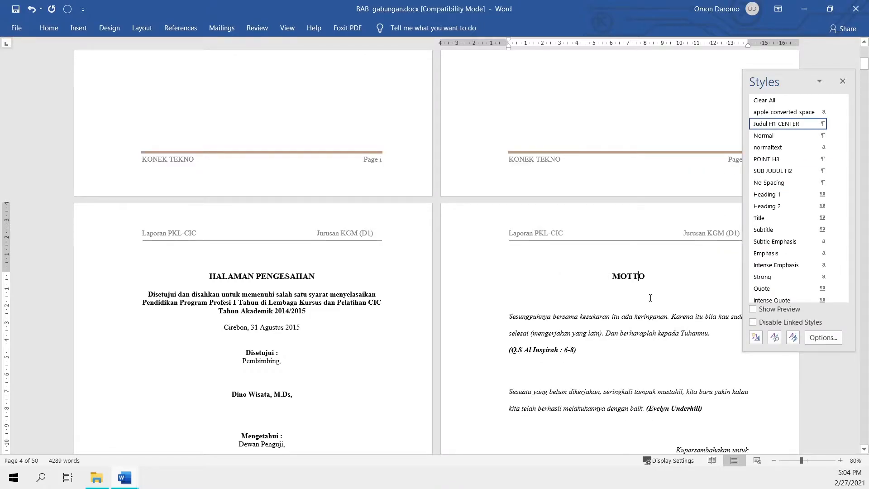
Apply the Judul H1 CENTER style to the KATA PENGANTAR and DAFTAR ISI titles.
{"action": "scroll", "coordinate": [651, 298], "scroll_direction": "down", "scroll_amount": 8}
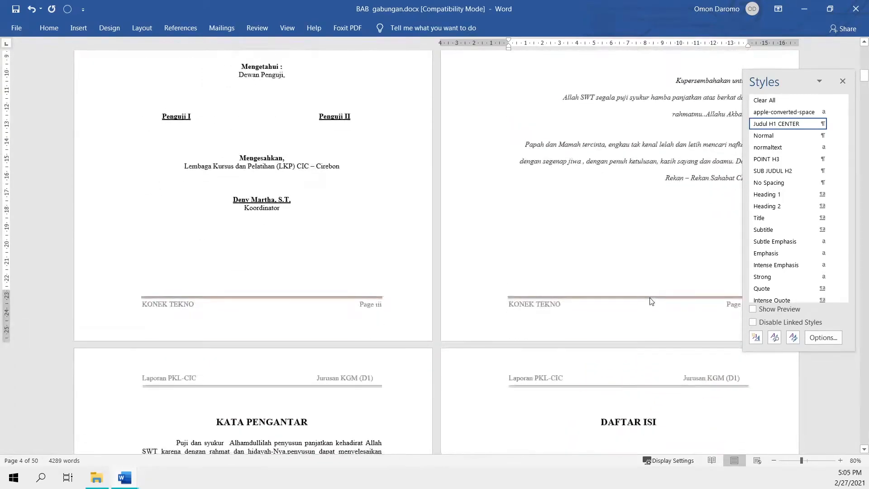
{"action": "scroll", "coordinate": [651, 302], "scroll_direction": "down", "scroll_amount": 3}
{"action": "left_click", "coordinate": [275, 290]}
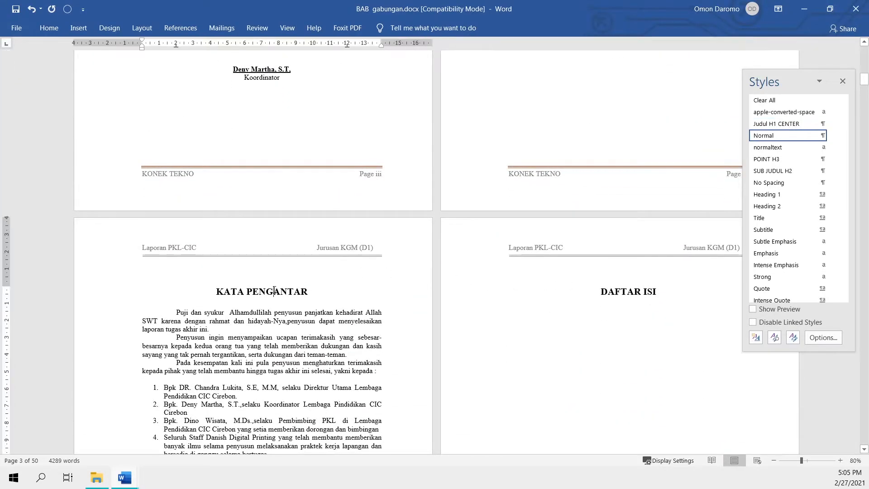
{"action": "left_click", "coordinate": [787, 124]}
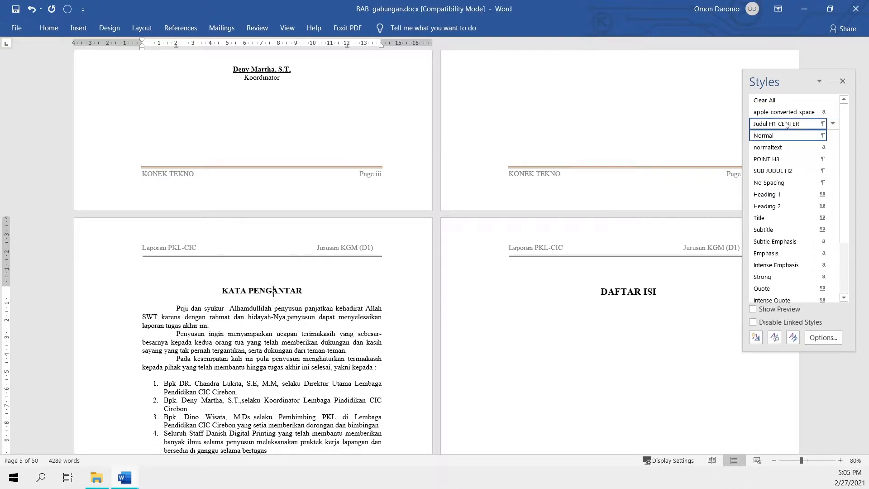
{"action": "left_click", "coordinate": [631, 290]}
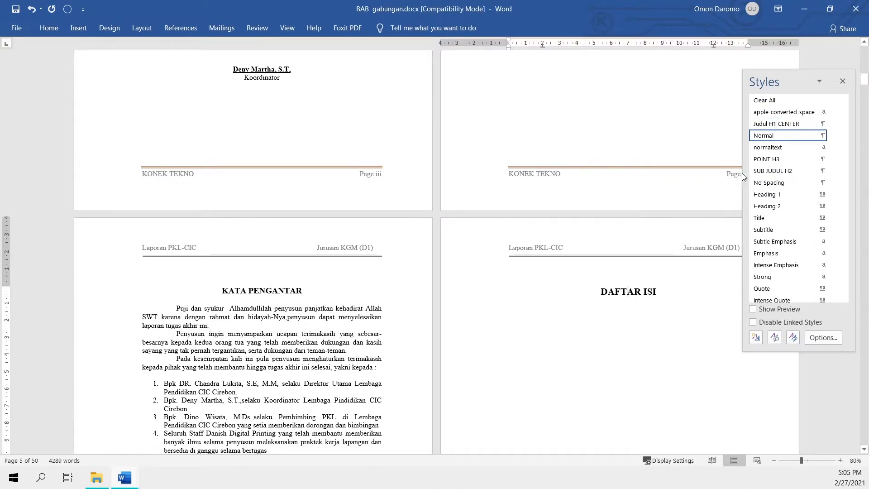
{"action": "left_click", "coordinate": [769, 127]}
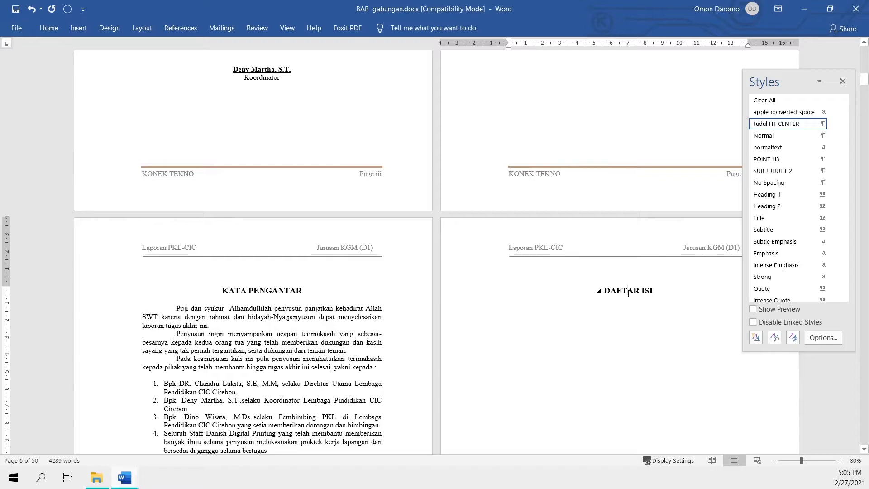
Modify the Judul H1 CENTER style to use a 16 pt font size.
{"action": "left_click", "coordinate": [833, 124]}
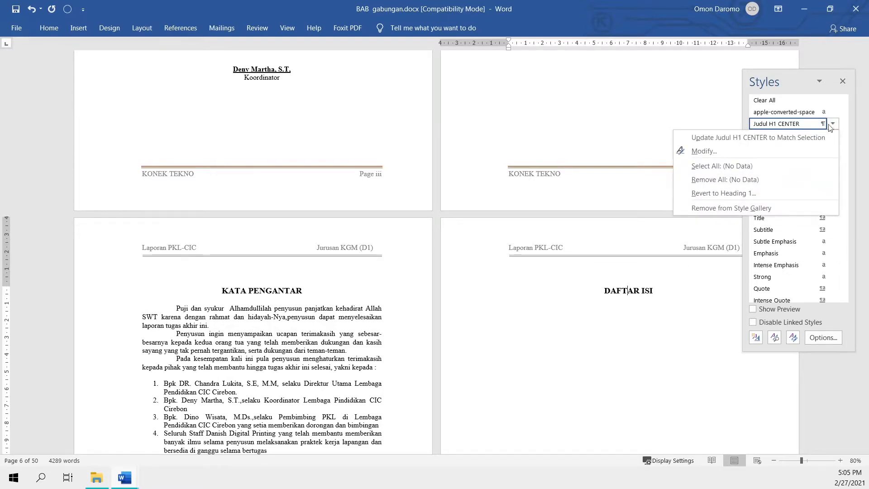
{"action": "left_click", "coordinate": [703, 151]}
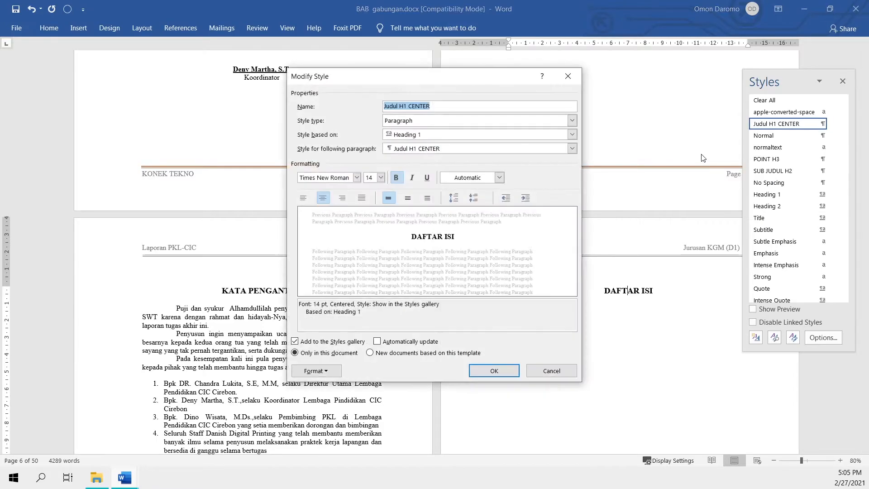
{"action": "left_click", "coordinate": [380, 179]}
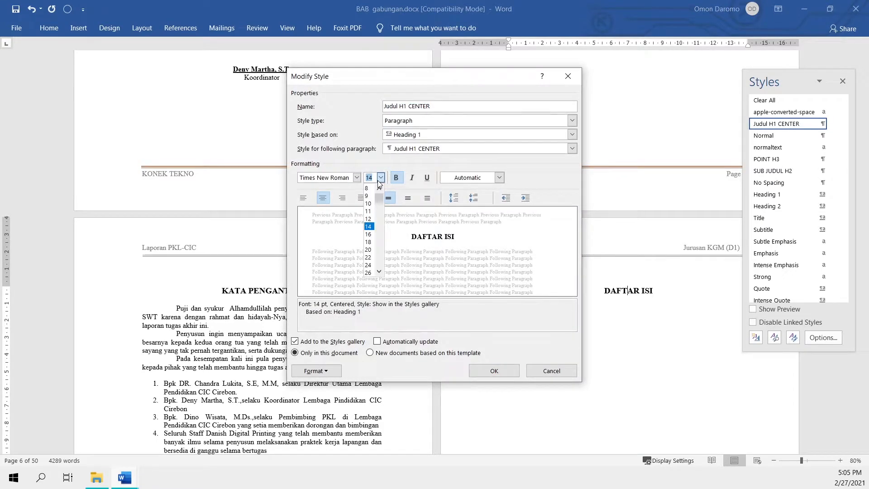
{"action": "left_click", "coordinate": [368, 234]}
{"action": "left_click", "coordinate": [495, 373]}
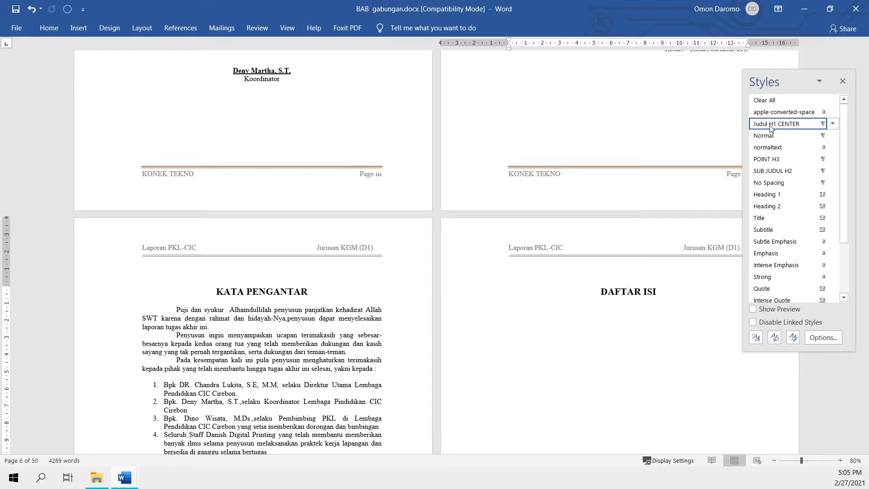
Join the BAB I and PENDAHULUAN lines into one chapter title and apply the Judul H1 CENTER style to it.
{"action": "scroll", "coordinate": [633, 317], "scroll_direction": "up", "scroll_amount": 5}
{"action": "scroll", "coordinate": [633, 316], "scroll_direction": "up", "scroll_amount": 4}
{"action": "scroll", "coordinate": [660, 293], "scroll_direction": "down", "scroll_amount": 12}
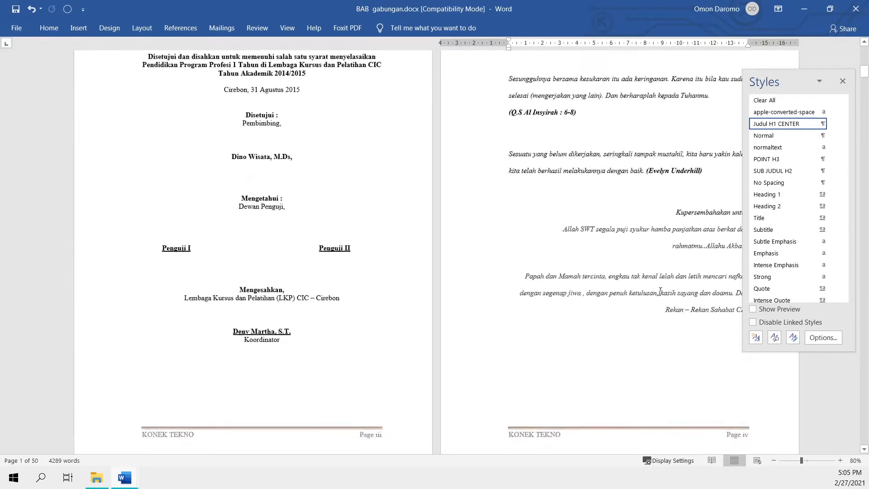
{"action": "scroll", "coordinate": [660, 292], "scroll_direction": "down", "scroll_amount": 11}
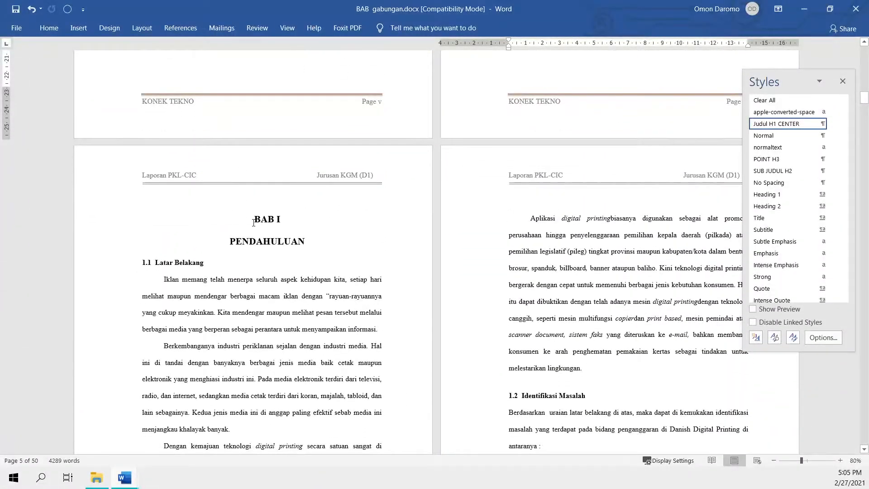
{"action": "left_click", "coordinate": [286, 221]}
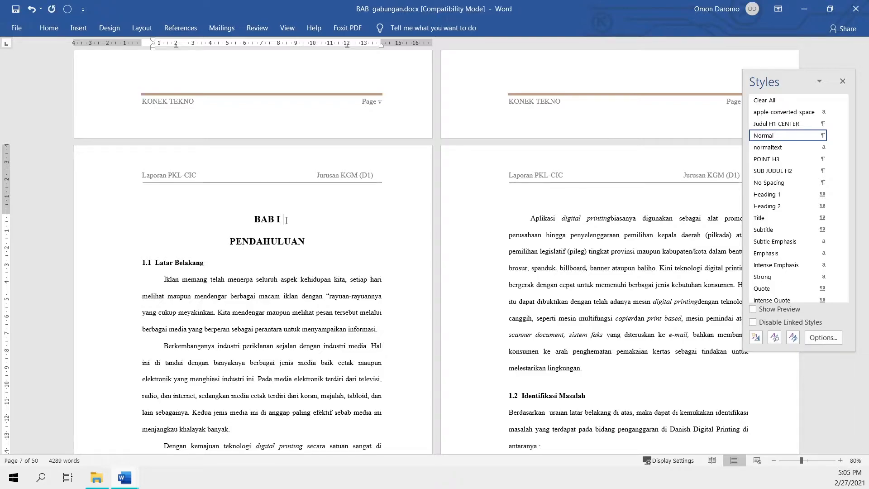
{"action": "key", "text": "Delete"}
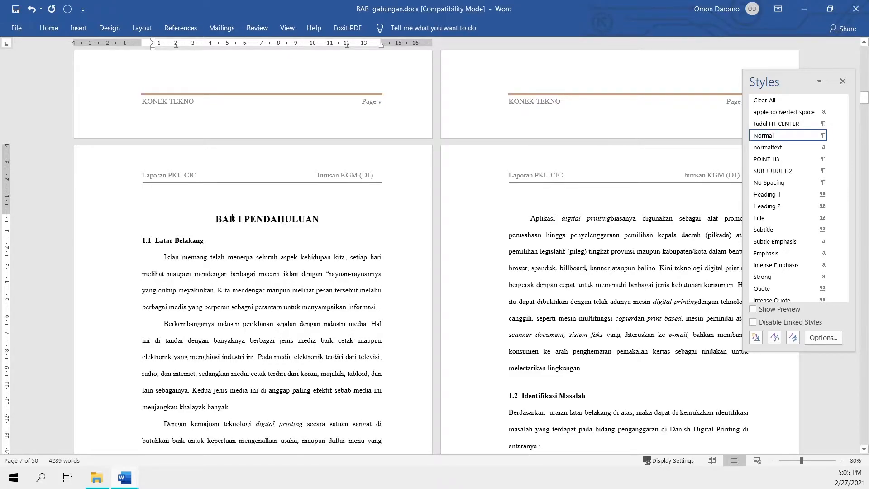
{"action": "left_click", "coordinate": [261, 216]}
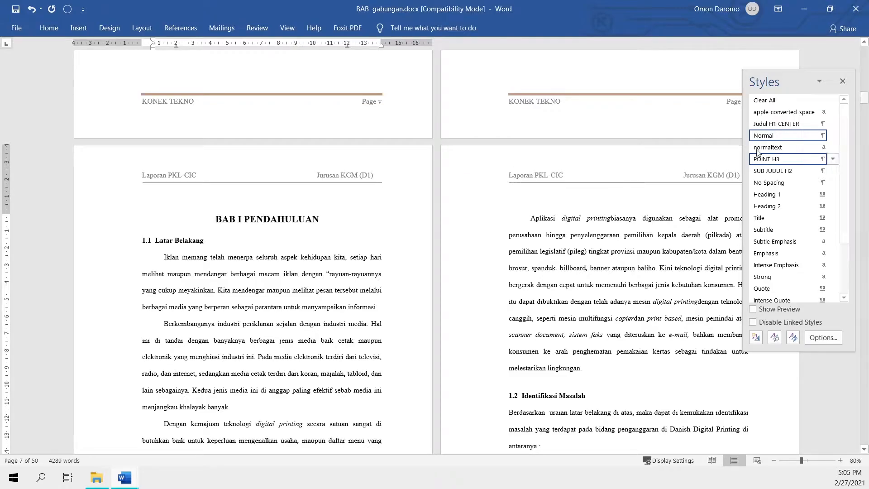
{"action": "left_click", "coordinate": [761, 125]}
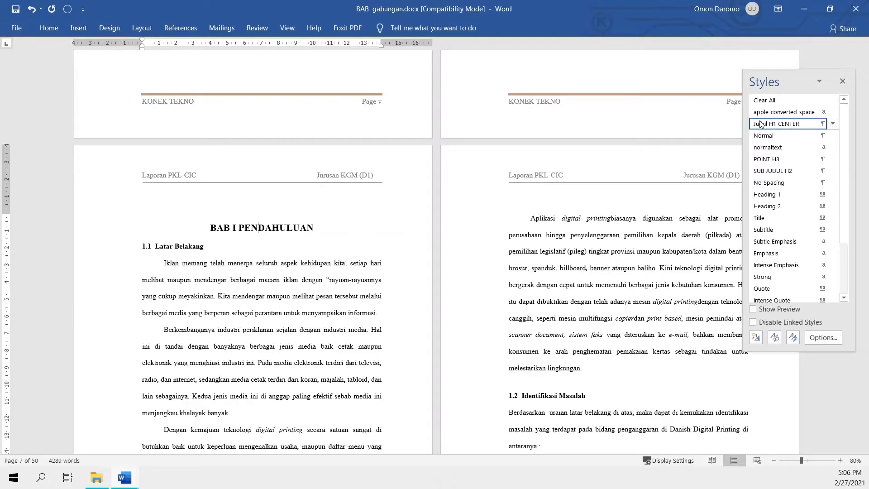
Create a new paragraph style from the "1.1 Latar Belakang" subheading, based on Heading 2 with the Automatic font color.
{"action": "left_click", "coordinate": [177, 245]}
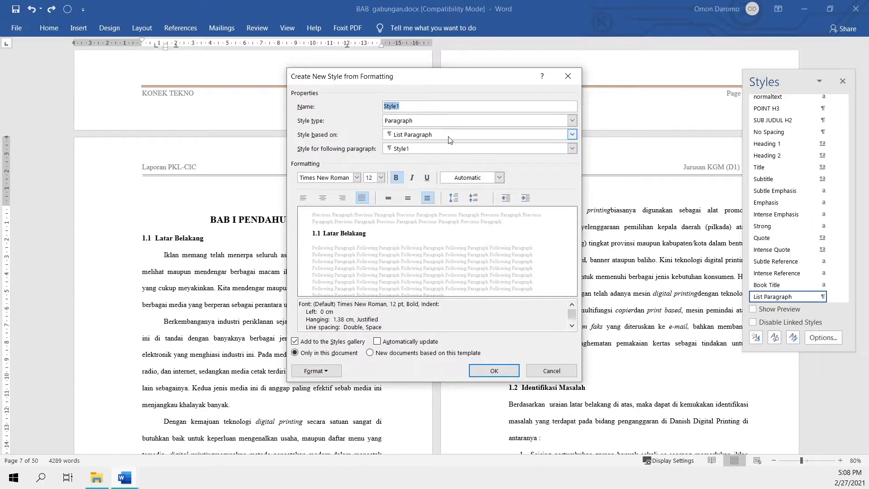
{"action": "left_click", "coordinate": [449, 135]}
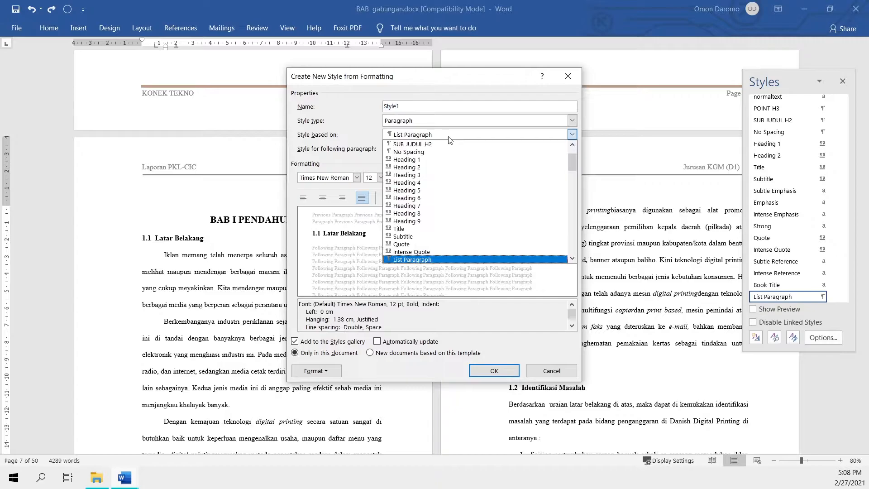
{"action": "left_click", "coordinate": [439, 168]}
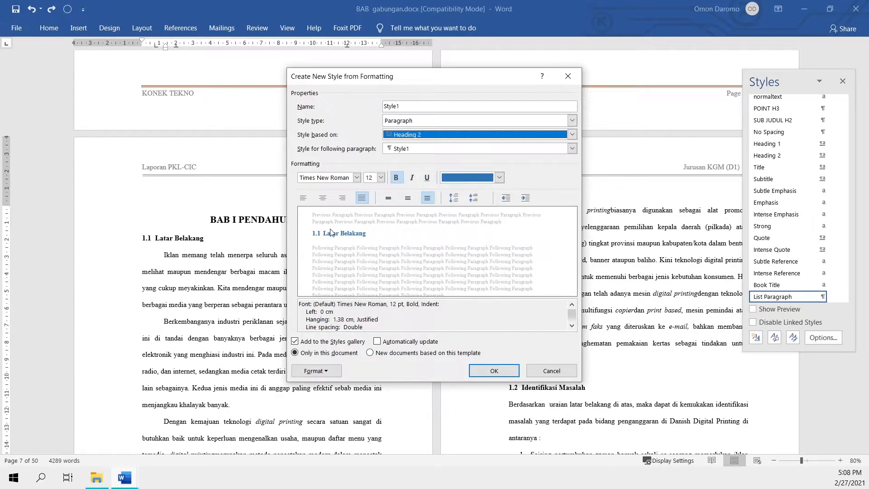
{"action": "left_click", "coordinate": [486, 181]}
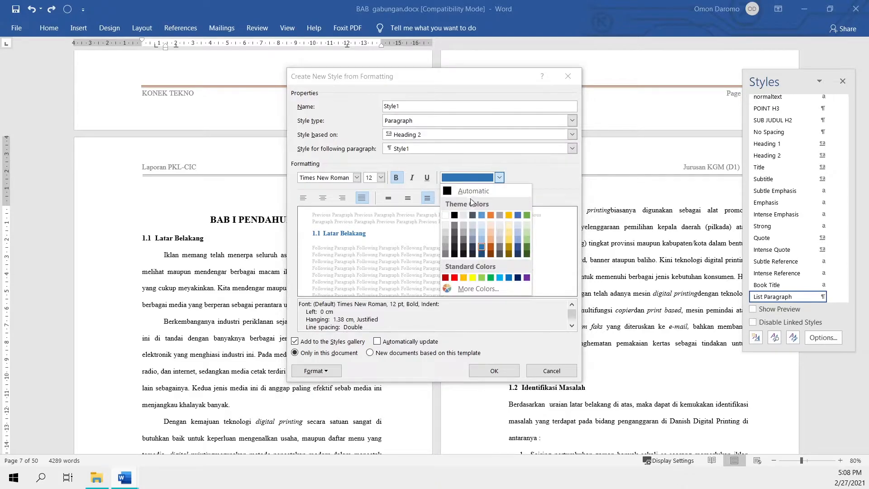
{"action": "left_click", "coordinate": [472, 192]}
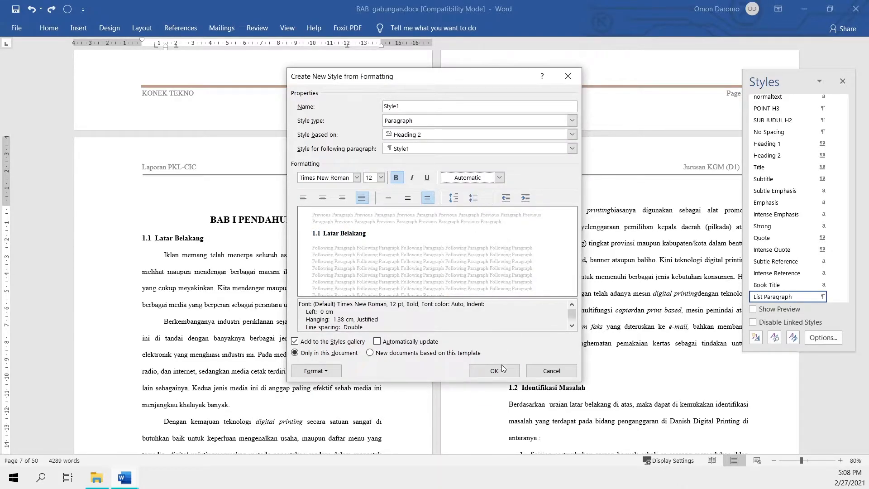
{"action": "left_click", "coordinate": [489, 373]}
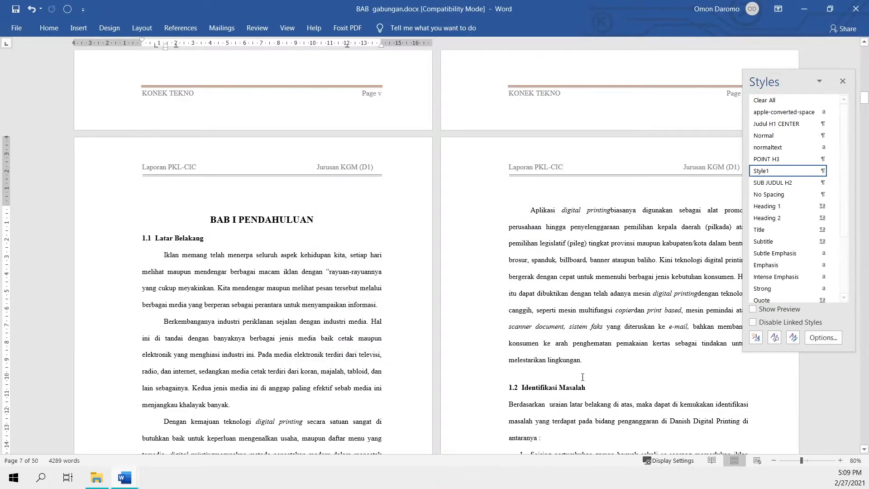
Apply the Style1 style to the 1.2 Identifikasi Masalah, 1.3 Tujuan and 1.4 Waktu Dan Tempat PKL subheadings.
{"action": "left_click", "coordinate": [565, 388]}
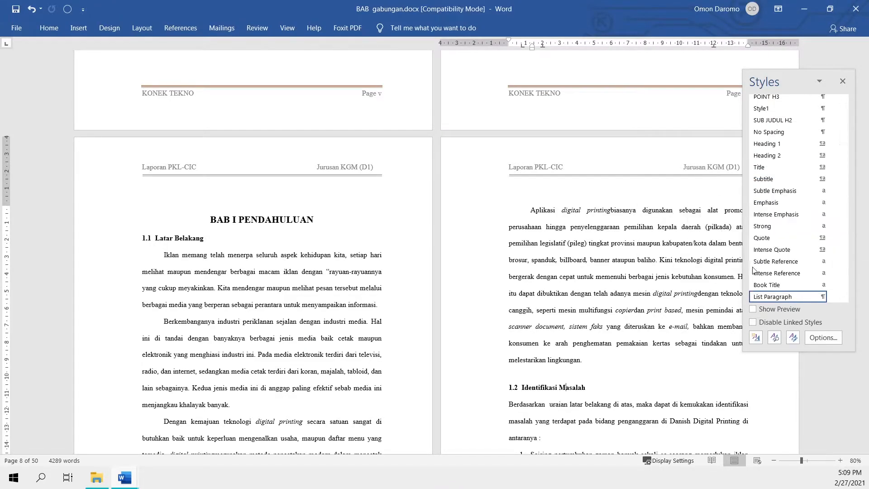
{"action": "scroll", "coordinate": [785, 181], "scroll_direction": "up", "scroll_amount": 1}
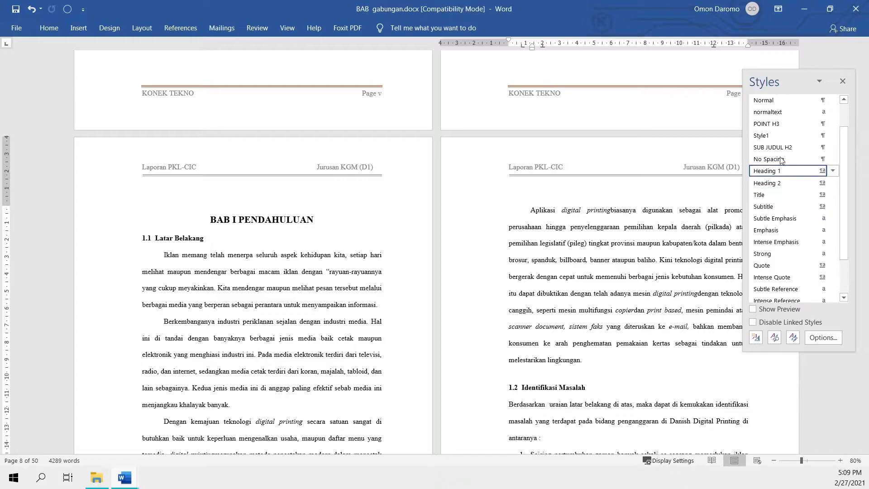
{"action": "left_click", "coordinate": [781, 137]}
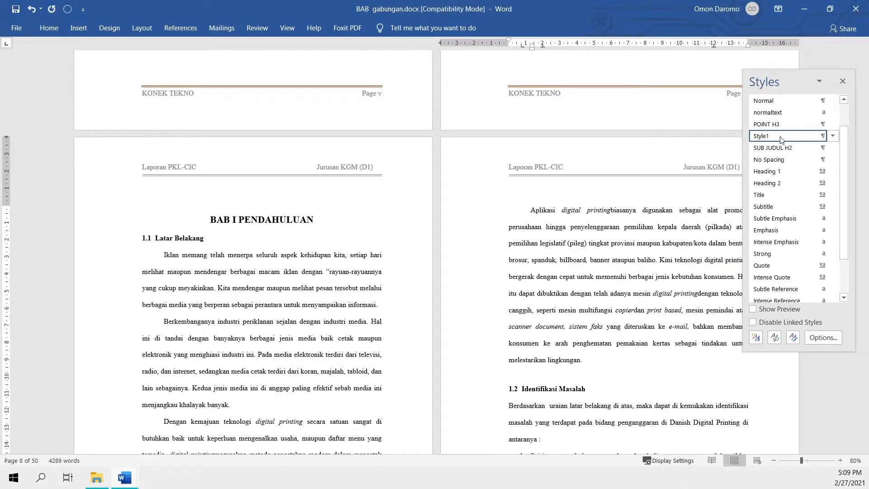
{"action": "scroll", "coordinate": [589, 345], "scroll_direction": "down", "scroll_amount": 5}
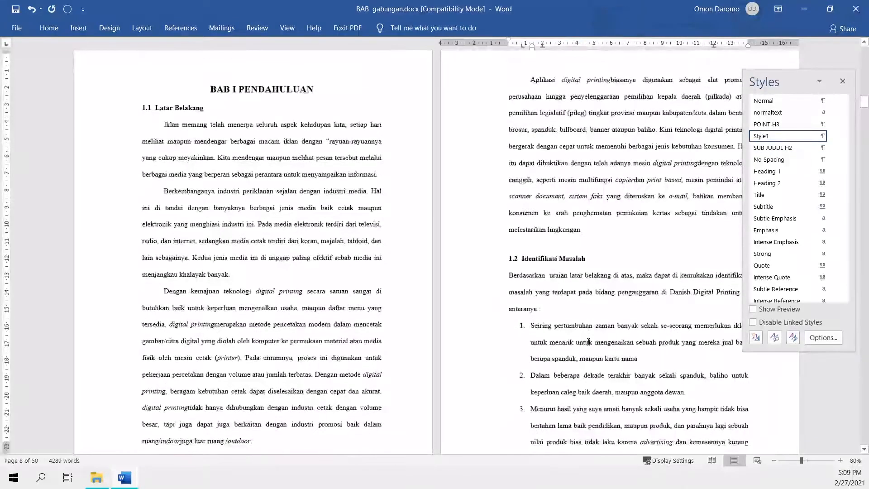
{"action": "scroll", "coordinate": [590, 345], "scroll_direction": "down", "scroll_amount": 2}
{"action": "left_click", "coordinate": [535, 308]}
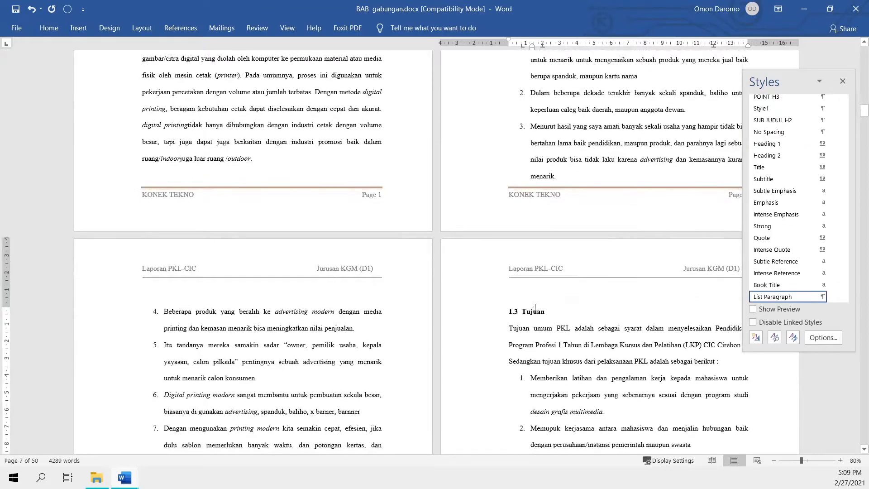
{"action": "scroll", "coordinate": [786, 111], "scroll_direction": "down", "scroll_amount": 5}
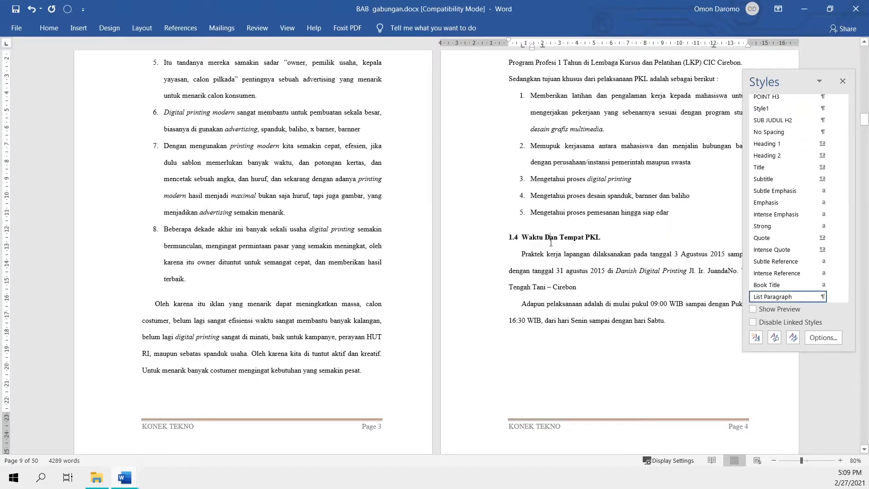
{"action": "left_click", "coordinate": [777, 109]}
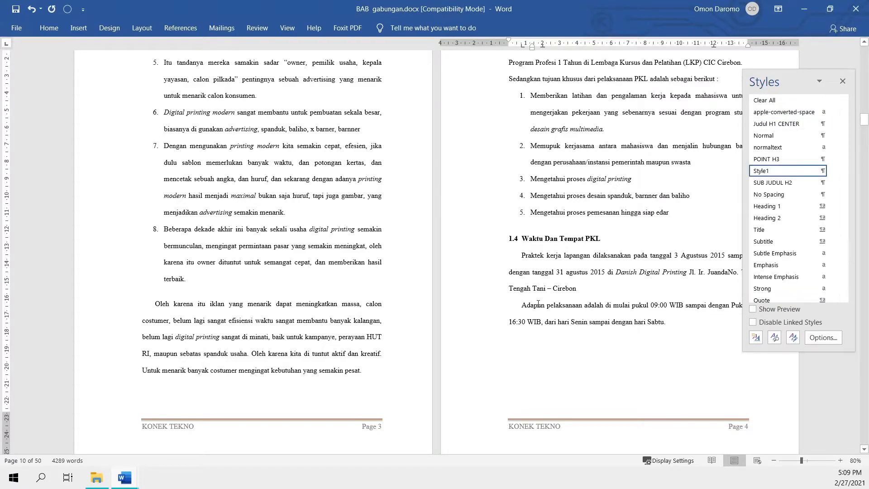
Join the BAB II and LANDASAN TEORI lines into one chapter title and apply the Judul H1 CENTER style to it.
{"action": "scroll", "coordinate": [538, 304], "scroll_direction": "down", "scroll_amount": 8}
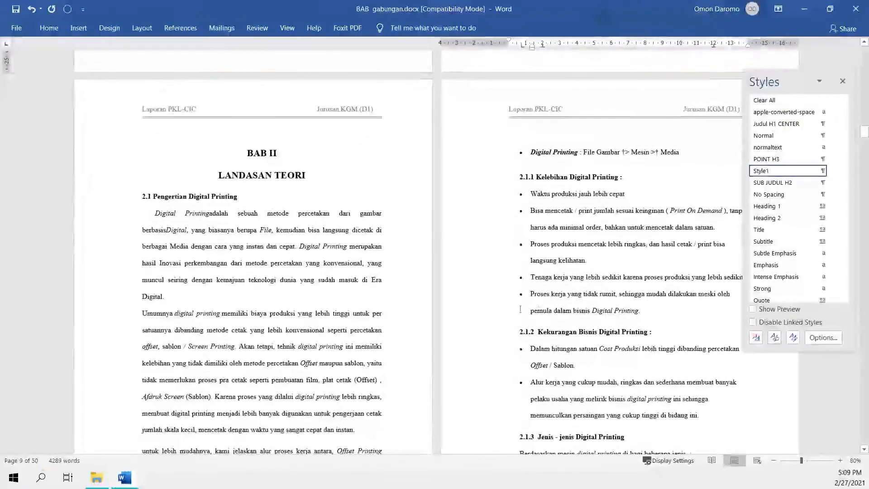
{"action": "left_click", "coordinate": [262, 153]}
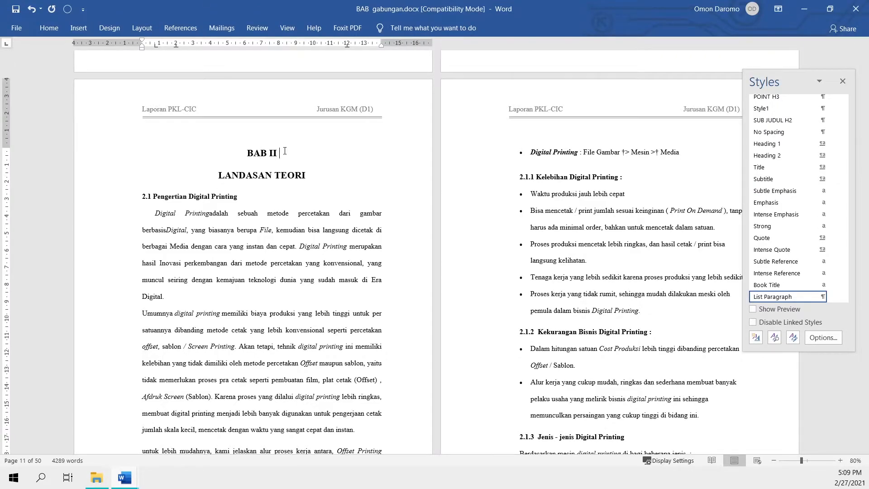
{"action": "key", "text": "Delete"}
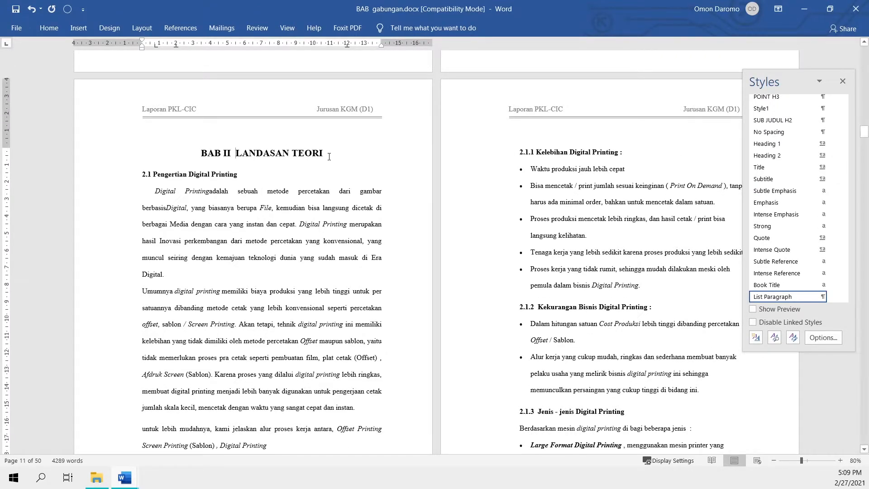
{"action": "left_click_drag", "start_coordinate": [330, 155], "coordinate": [208, 151]}
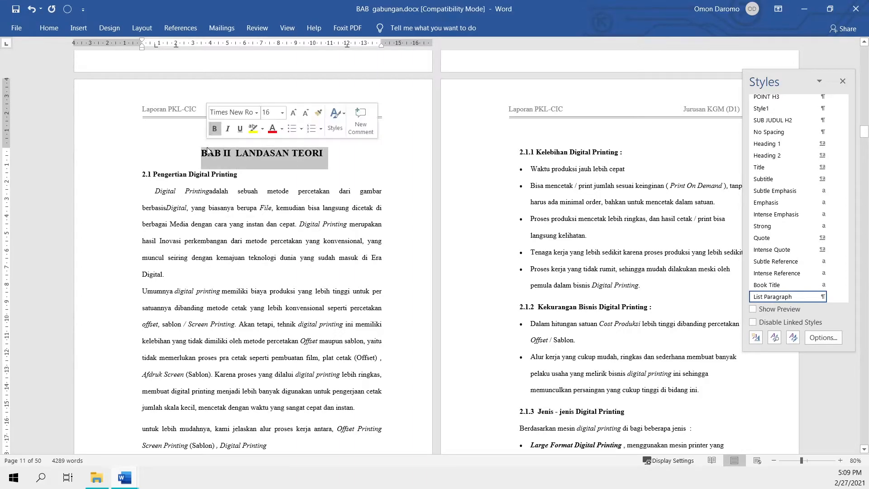
{"action": "scroll", "coordinate": [789, 149], "scroll_direction": "up", "scroll_amount": 2}
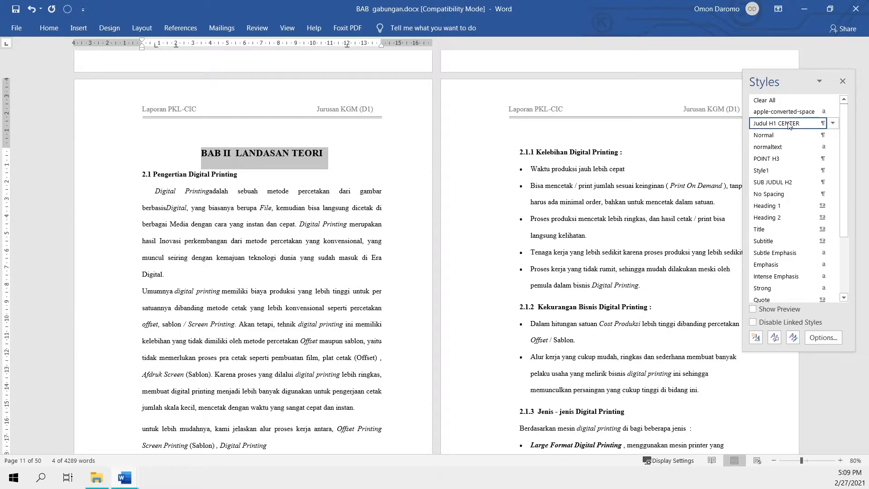
{"action": "left_click", "coordinate": [789, 123]}
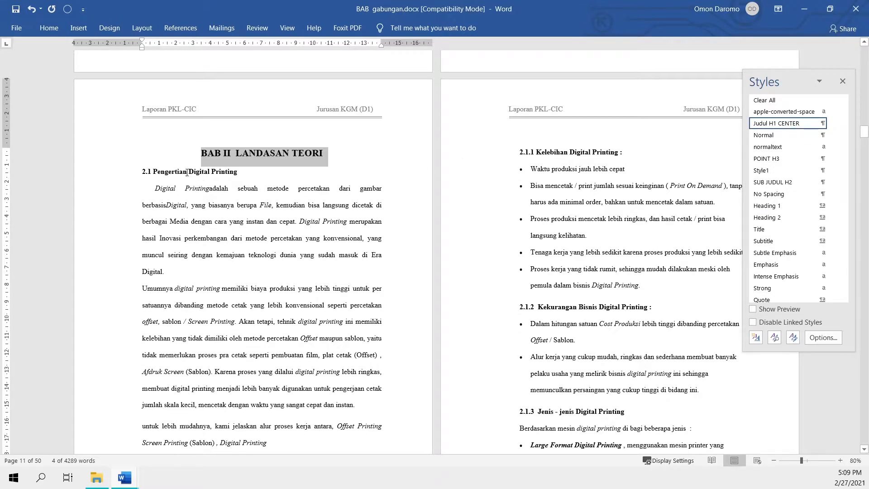
Create a paragraph style named BAB 2 H2 from the "2.1 Pengertian Digital Printing" subheading, based on Heading 2 with the Automatic font color.
{"action": "left_click", "coordinate": [166, 169]}
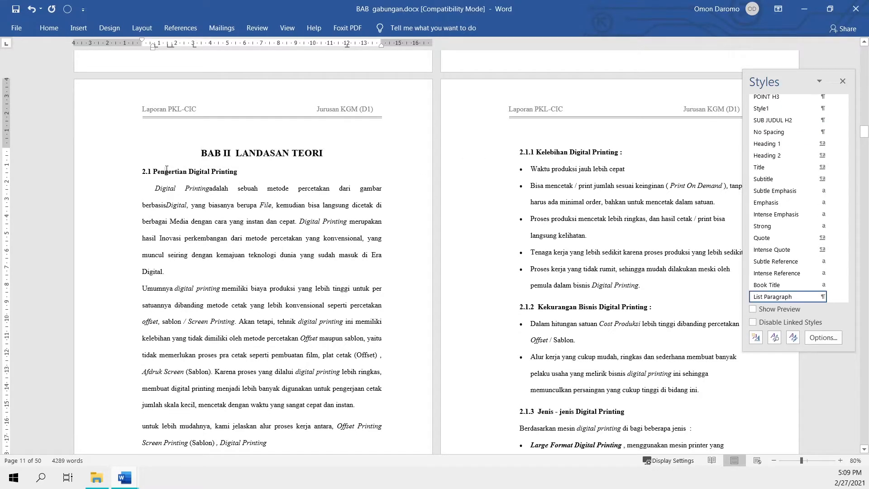
{"action": "left_click", "coordinate": [755, 339]}
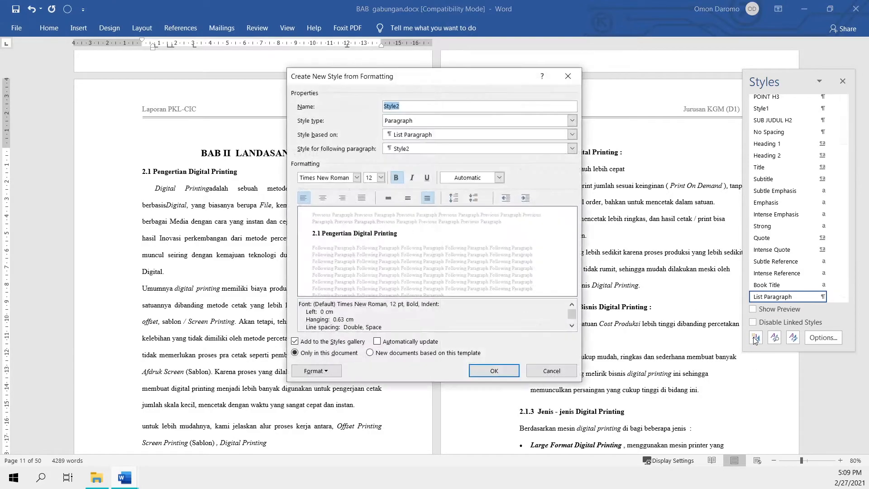
{"action": "left_click", "coordinate": [396, 135]}
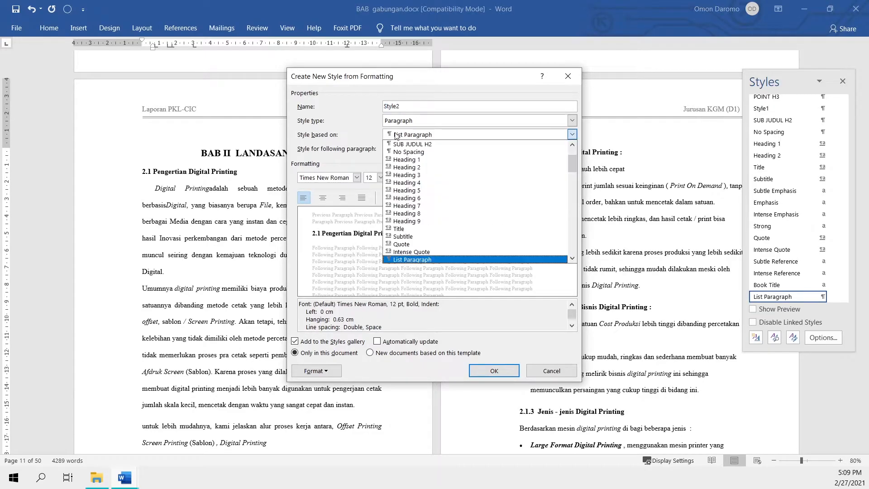
{"action": "left_click", "coordinate": [409, 168]}
{"action": "left_click", "coordinate": [499, 178]}
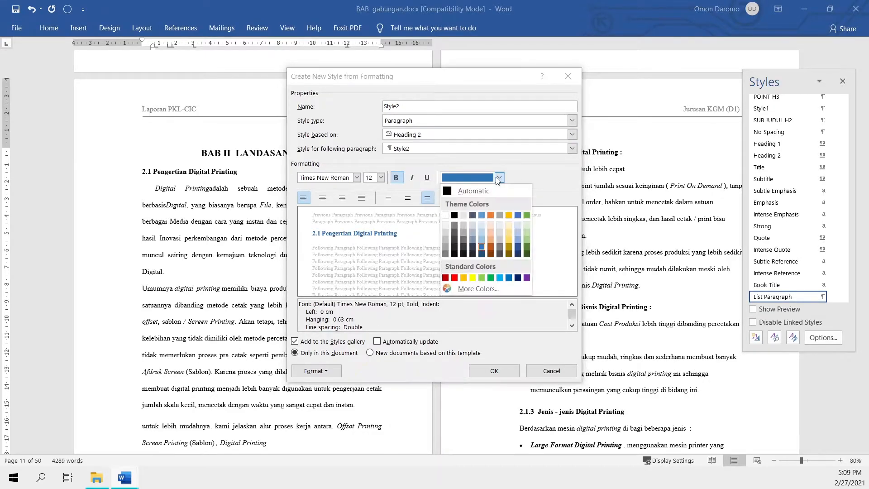
{"action": "left_click", "coordinate": [487, 191]}
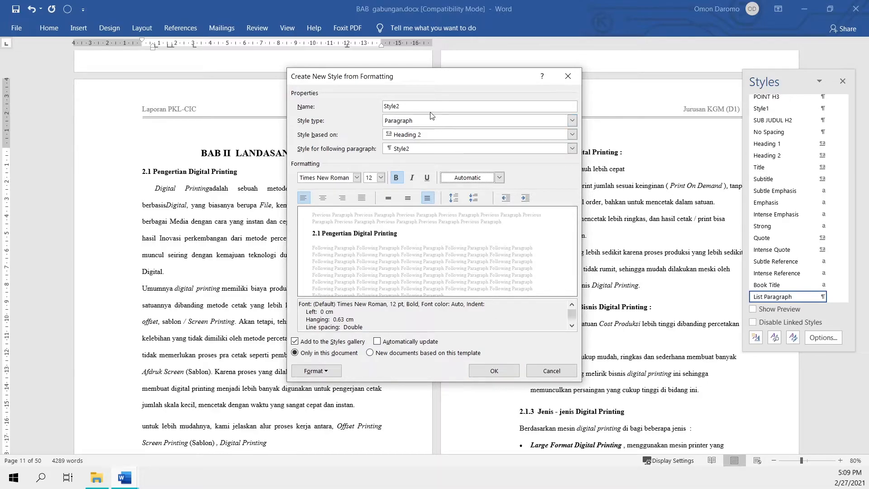
{"action": "left_click_drag", "start_coordinate": [430, 108], "coordinate": [356, 117]}
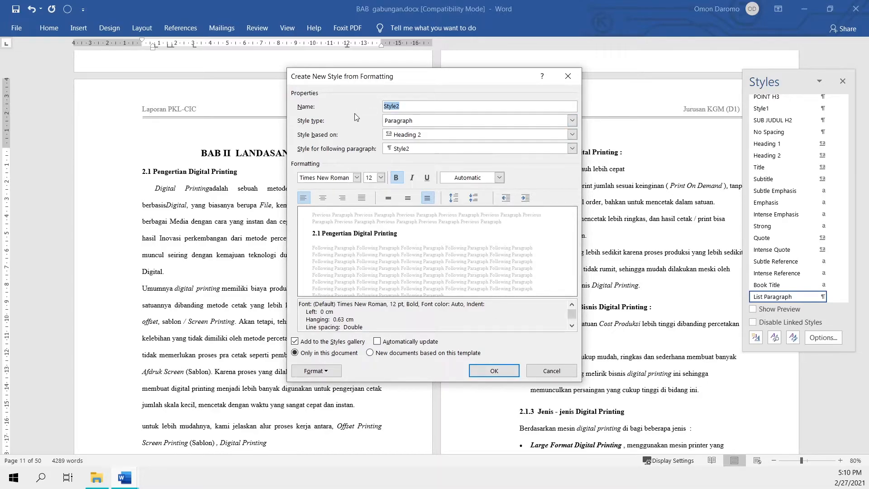
{"action": "type", "text": "BAB 2 H2"}
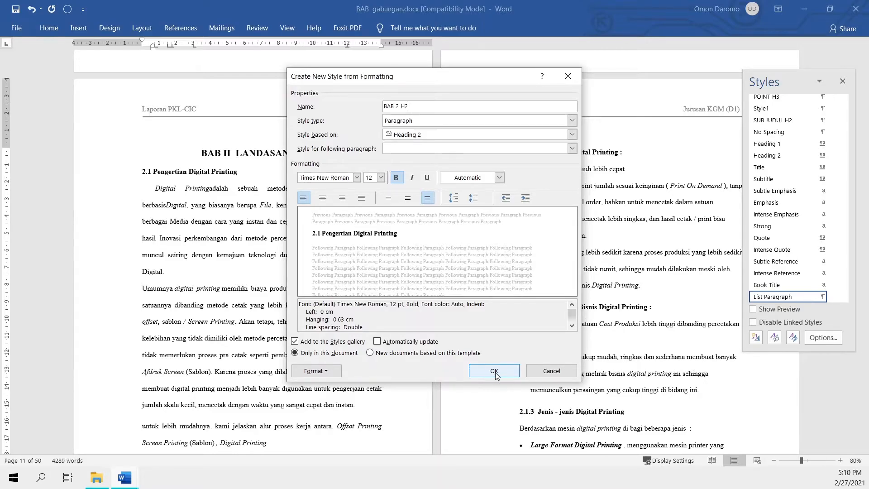
{"action": "left_click", "coordinate": [492, 376]}
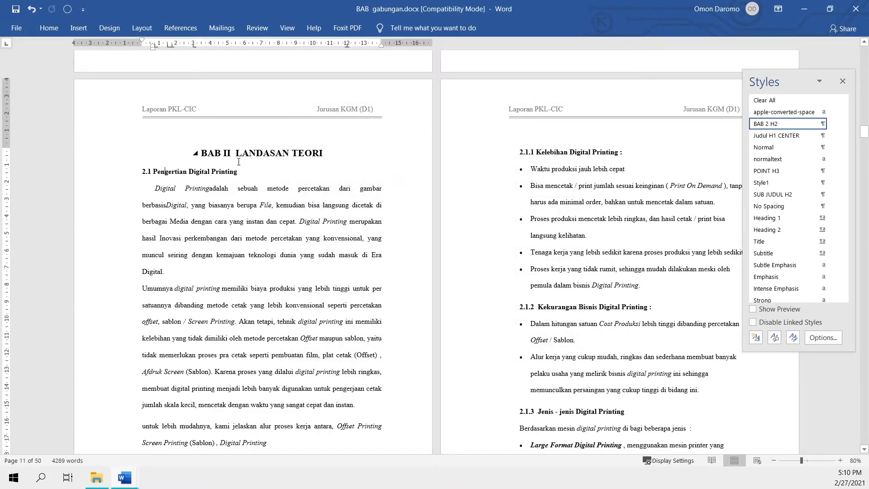
Apply the BAB 2 H2 style to the Peluang Usaha Digital Printing subheading and delete its duplicate typed 2.2 number.
{"action": "left_click", "coordinate": [546, 156]}
{"action": "scroll", "coordinate": [546, 155], "scroll_direction": "down", "scroll_amount": 10}
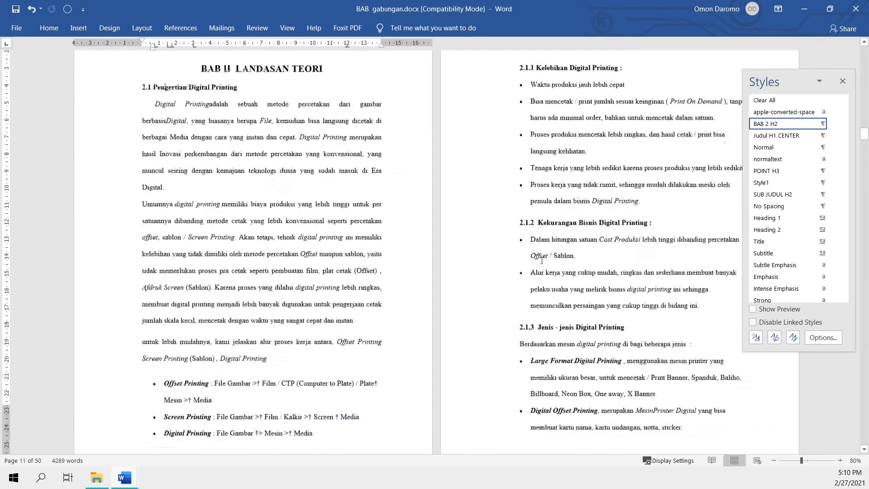
{"action": "left_click", "coordinate": [209, 230]}
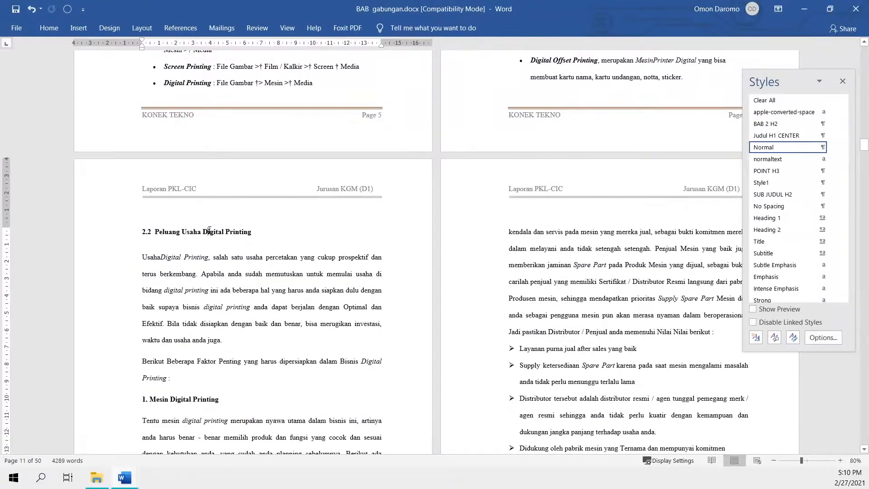
{"action": "left_click", "coordinate": [769, 128]}
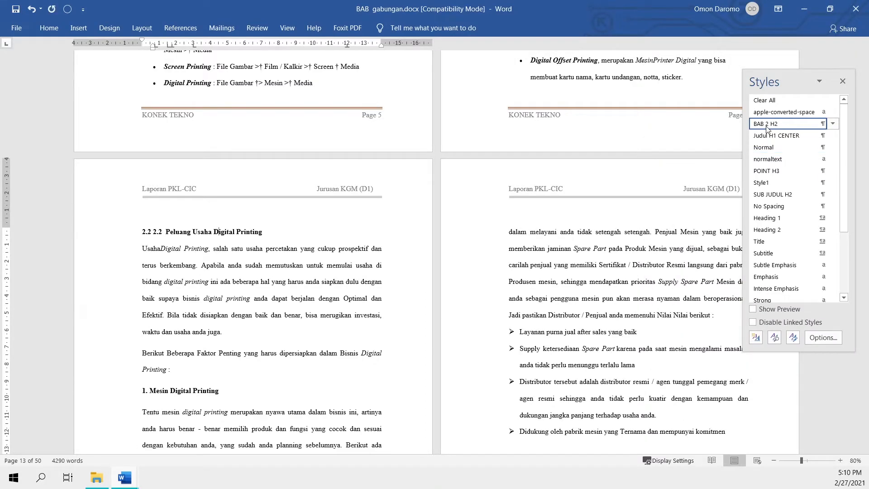
{"action": "left_click", "coordinate": [150, 231]}
{"action": "left_click", "coordinate": [155, 233]}
{"action": "left_click_drag", "start_coordinate": [156, 233], "coordinate": [166, 233]}
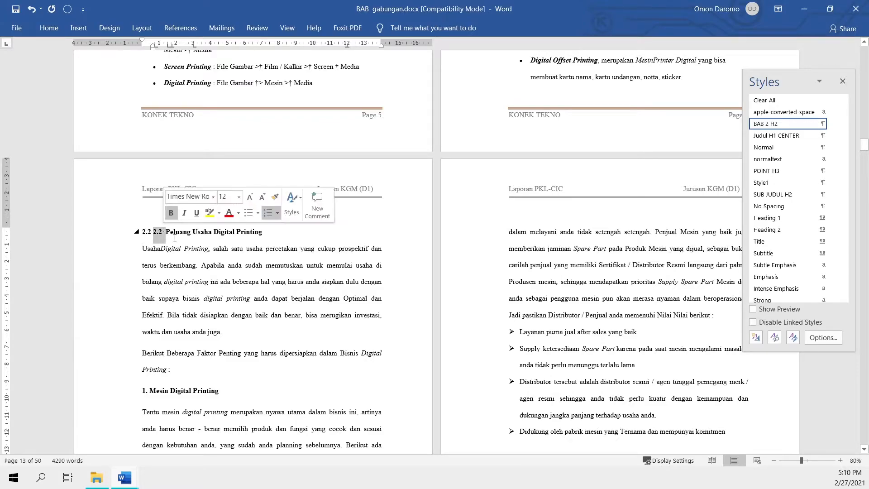
{"action": "key", "text": "Delete"}
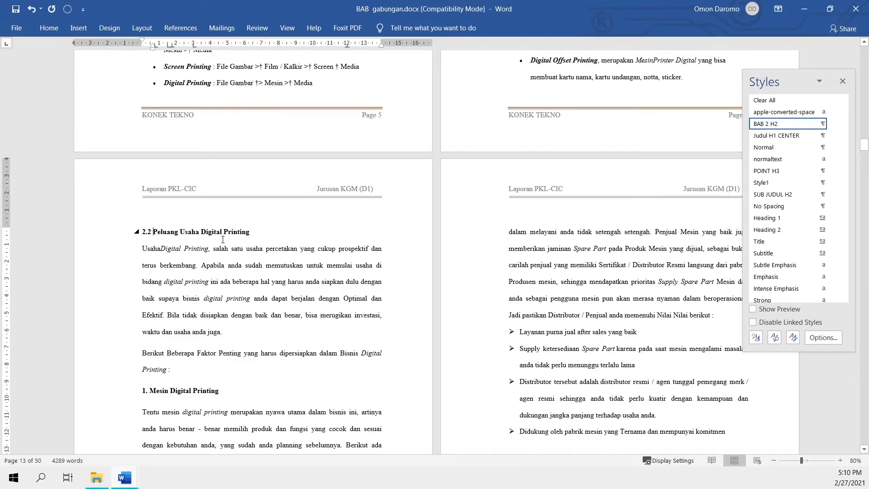
Apply the Judul H1 CENTER style to the DAFTAR PUSTAKA title.
{"action": "scroll", "coordinate": [223, 240], "scroll_direction": "up", "scroll_amount": 3}
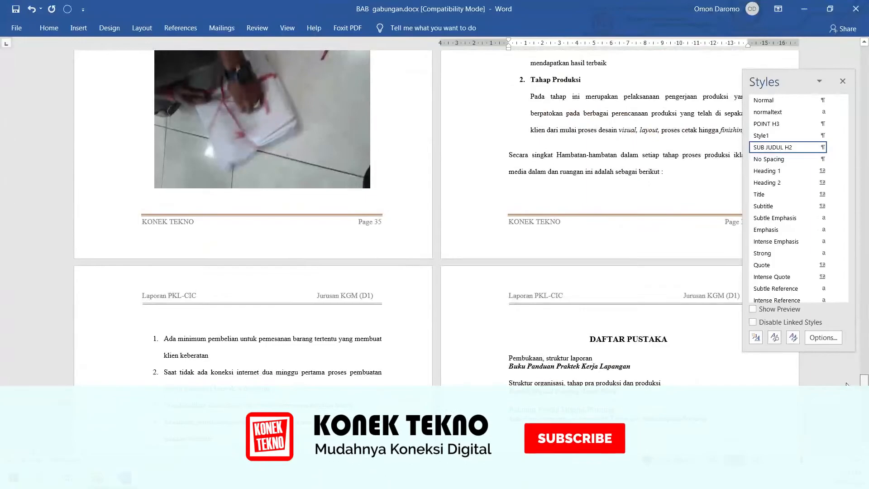
{"action": "left_click", "coordinate": [635, 340]}
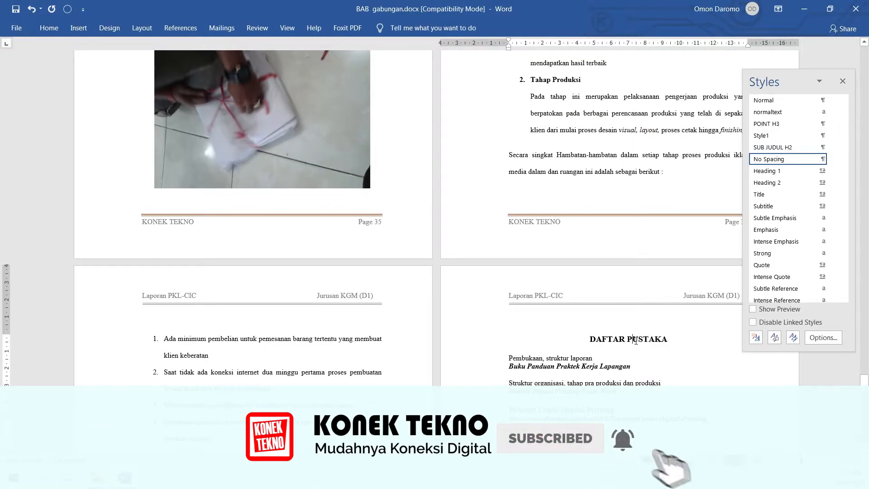
{"action": "scroll", "coordinate": [773, 149], "scroll_direction": "up", "scroll_amount": 2}
{"action": "left_click", "coordinate": [778, 136]}
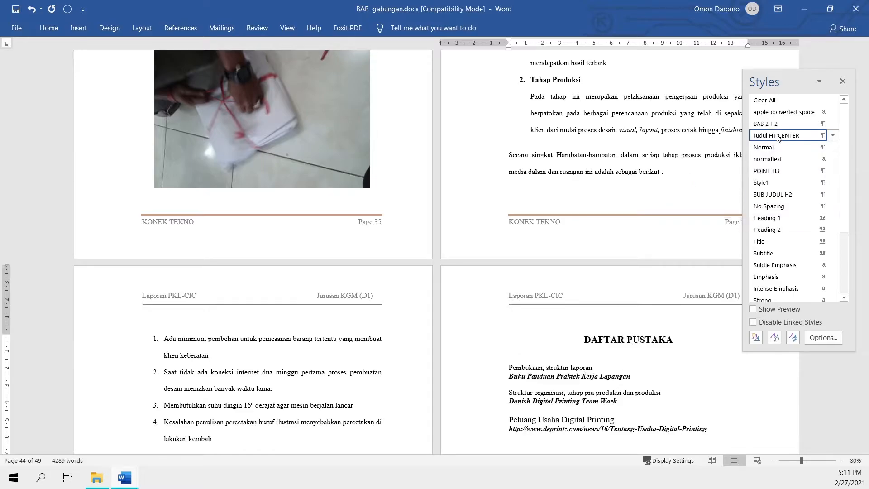
Join the BAB IV and KESIMPULAN lines into one chapter title and apply the Judul H1 CENTER style to it.
{"action": "scroll", "coordinate": [679, 290], "scroll_direction": "up", "scroll_amount": 5}
{"action": "scroll", "coordinate": [679, 291], "scroll_direction": "up", "scroll_amount": 3}
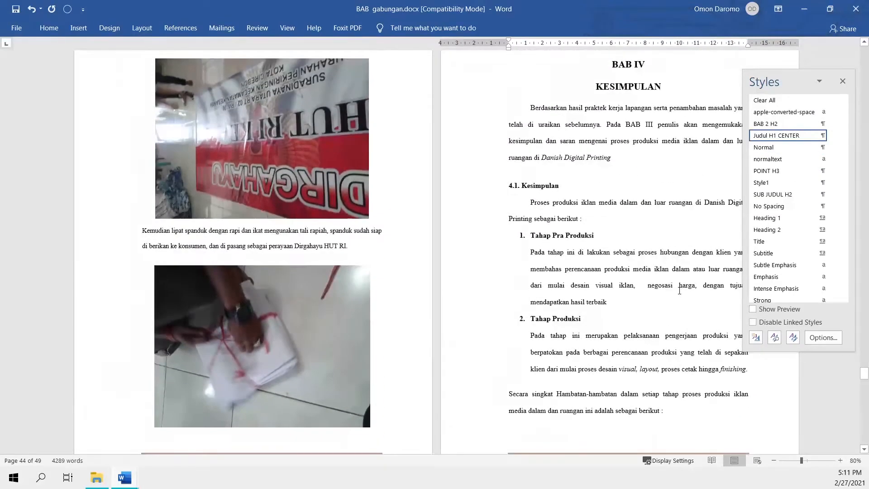
{"action": "left_click", "coordinate": [653, 146]}
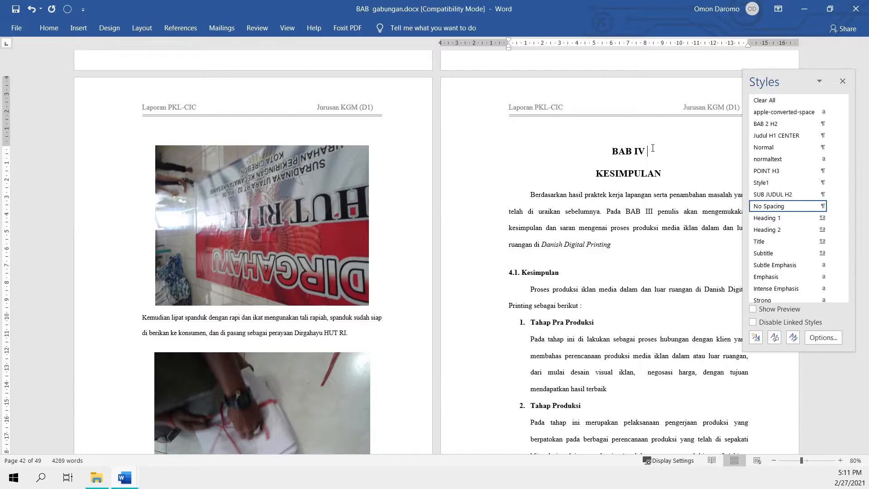
{"action": "key", "text": "Delete"}
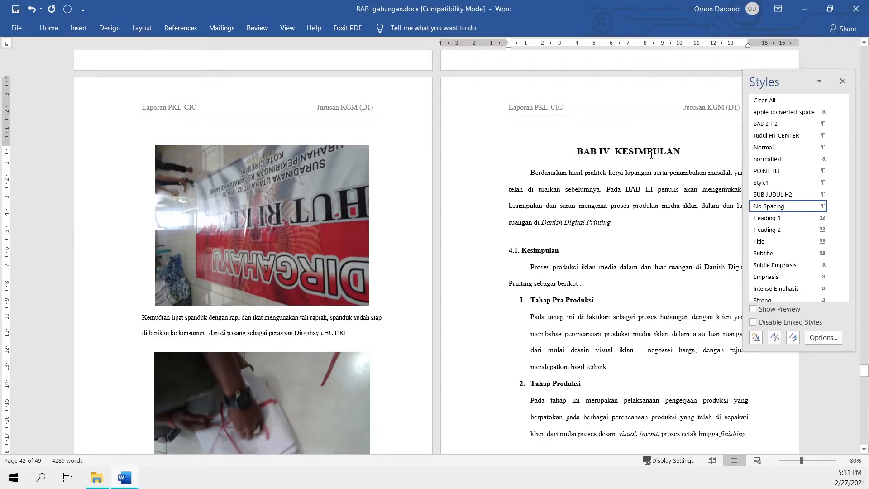
{"action": "left_click", "coordinate": [789, 136]}
Apply the SUB JUDUL H2 style to the 4.1. Kesimpulan and 4.2 Saran subheadings.
{"action": "left_click", "coordinate": [544, 253]}
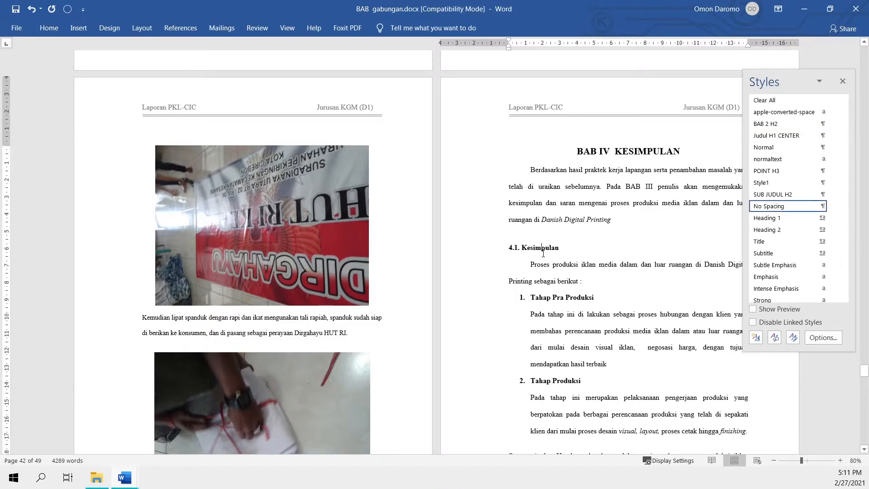
{"action": "left_click", "coordinate": [782, 194]}
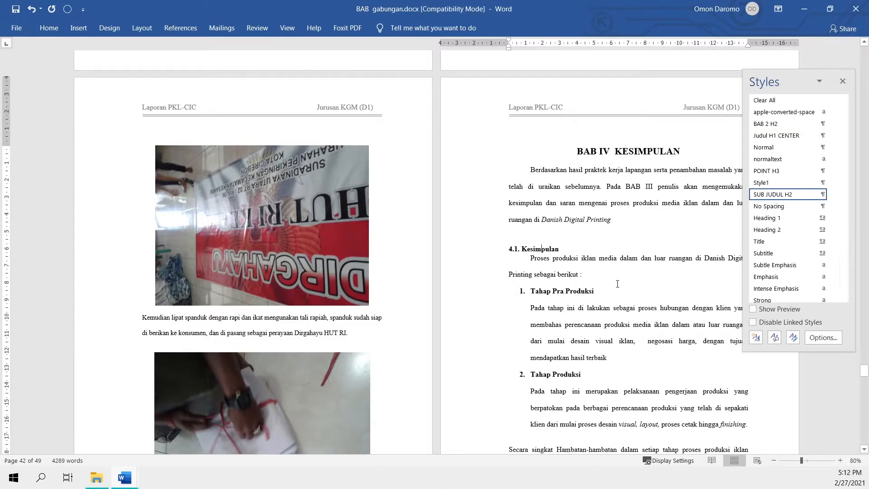
{"action": "scroll", "coordinate": [617, 284], "scroll_direction": "down", "scroll_amount": 10}
{"action": "scroll", "coordinate": [617, 284], "scroll_direction": "down", "scroll_amount": 5}
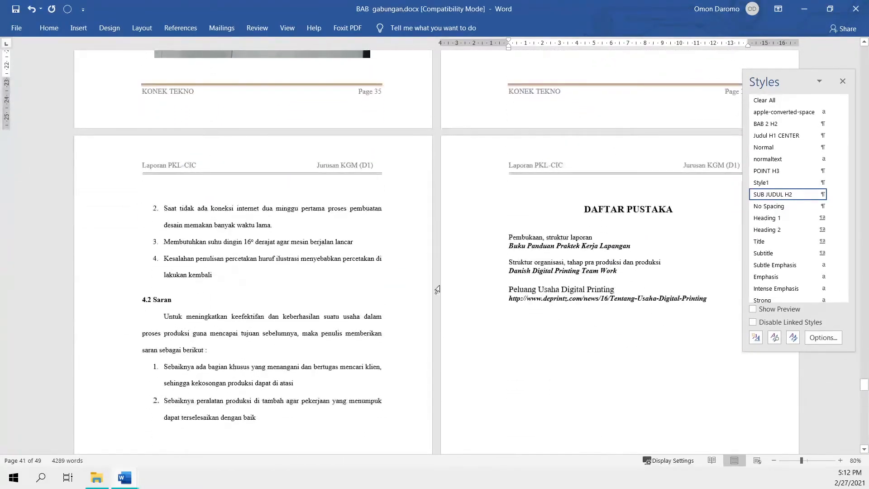
{"action": "left_click", "coordinate": [154, 301]}
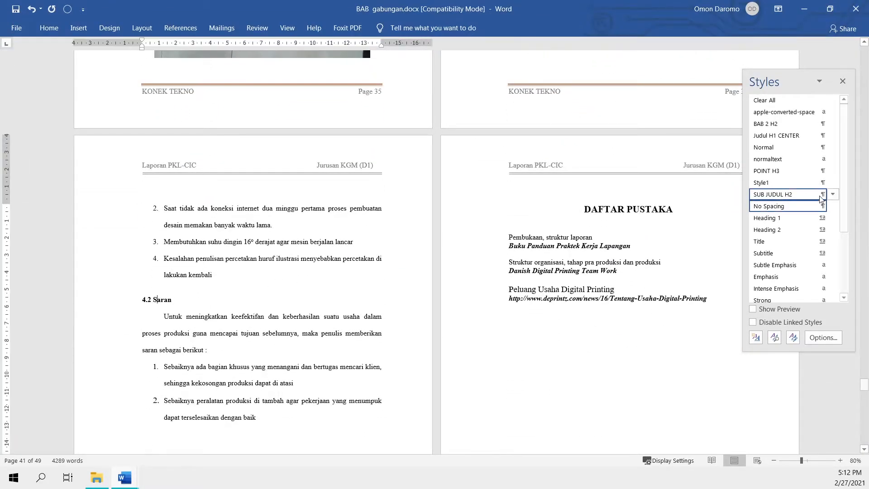
{"action": "left_click", "coordinate": [795, 196]}
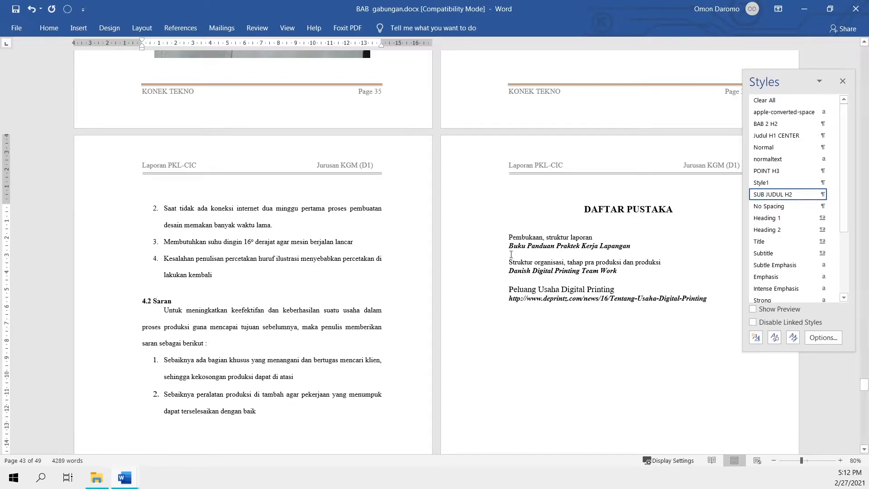
{"action": "left_click", "coordinate": [379, 286]}
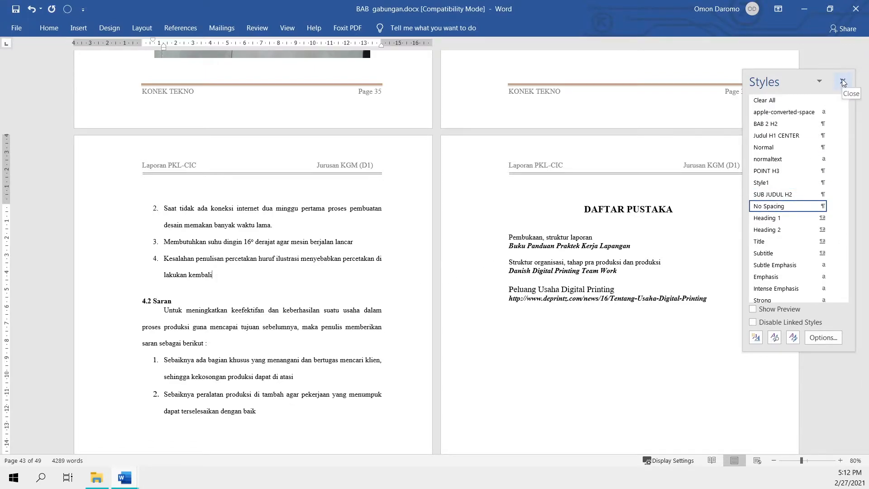
Apply the Judul H1 CENTER style to the LAMPIRAN title and close the Styles pane.
{"action": "scroll", "coordinate": [534, 275], "scroll_direction": "down", "scroll_amount": 10}
{"action": "scroll", "coordinate": [370, 290], "scroll_direction": "down", "scroll_amount": 1}
{"action": "left_click", "coordinate": [265, 263]}
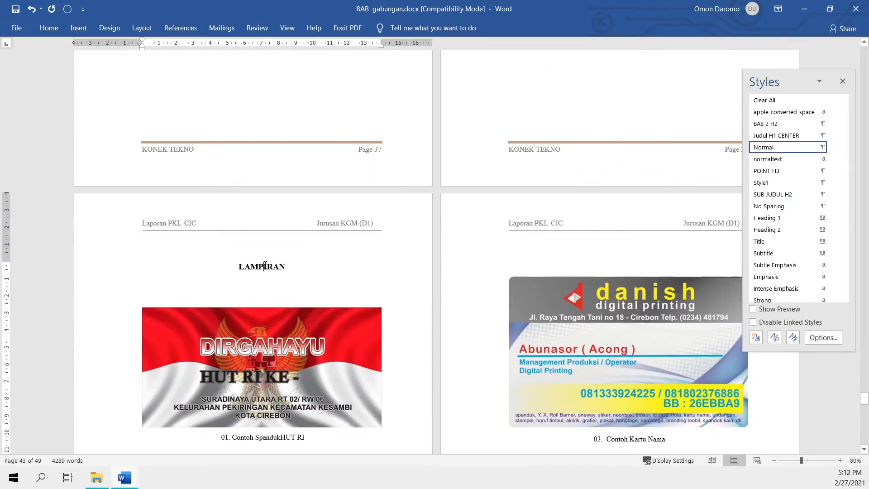
{"action": "left_click", "coordinate": [780, 138]}
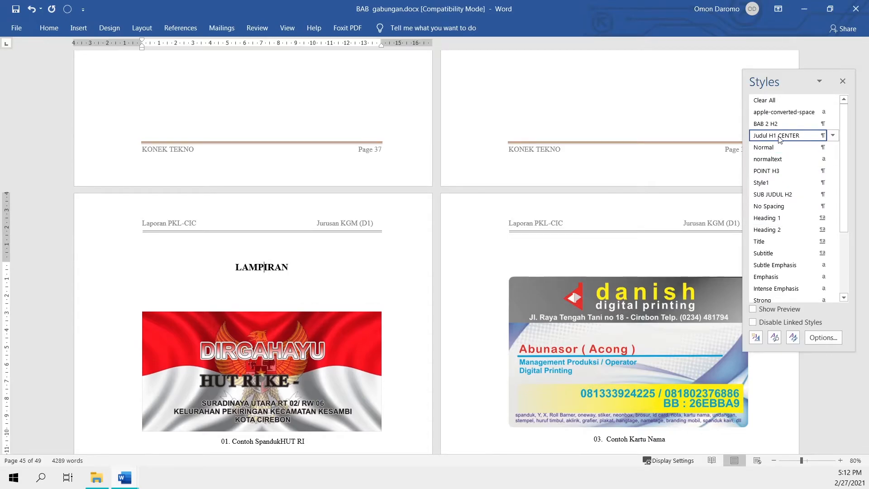
{"action": "left_click", "coordinate": [841, 80]}
Insert the built-in Automatic Table 2 table of contents on the blank line below the DAFTAR ISI title.
{"action": "left_click_drag", "start_coordinate": [865, 399], "coordinate": [862, 87]}
{"action": "left_click", "coordinate": [558, 162]}
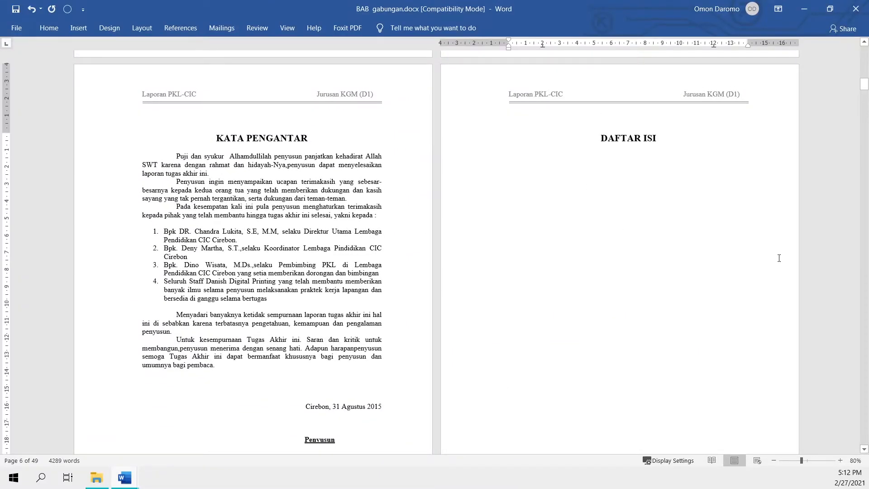
{"action": "left_click", "coordinate": [201, 34]}
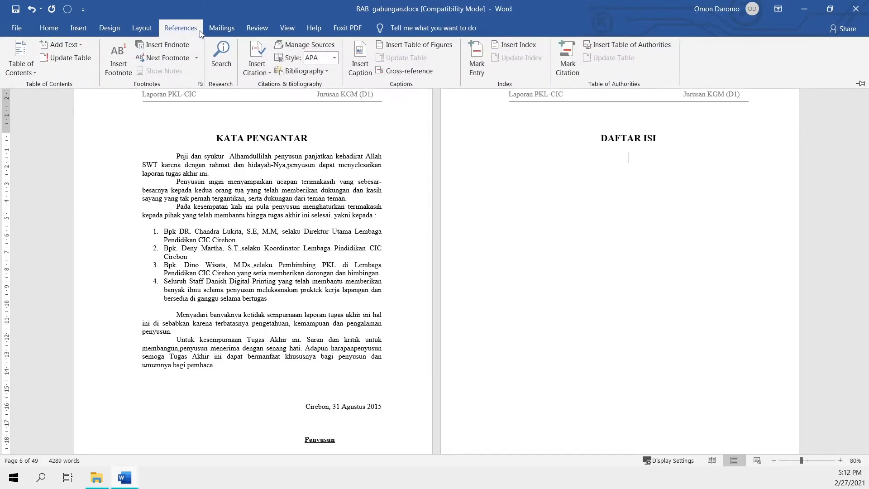
{"action": "left_click", "coordinate": [30, 74]}
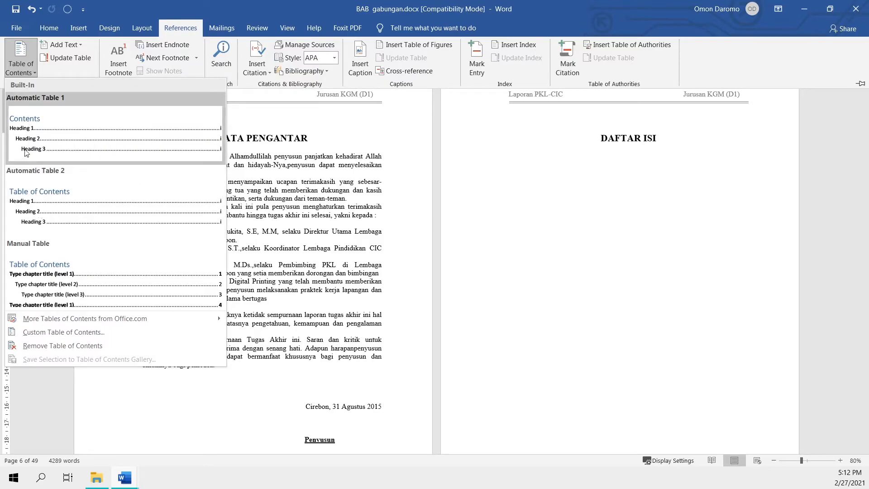
{"action": "left_click", "coordinate": [38, 204]}
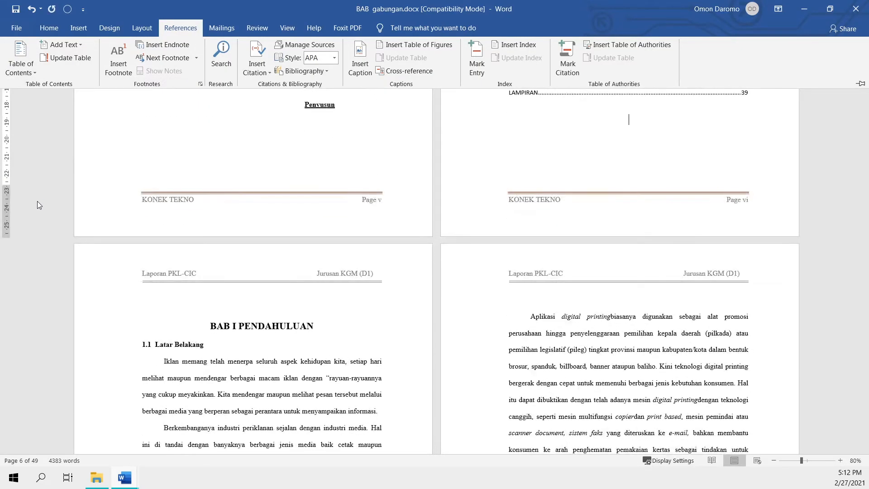
{"action": "scroll", "coordinate": [630, 190], "scroll_direction": "up", "scroll_amount": 5}
{"action": "scroll", "coordinate": [635, 189], "scroll_direction": "up", "scroll_amount": 3}
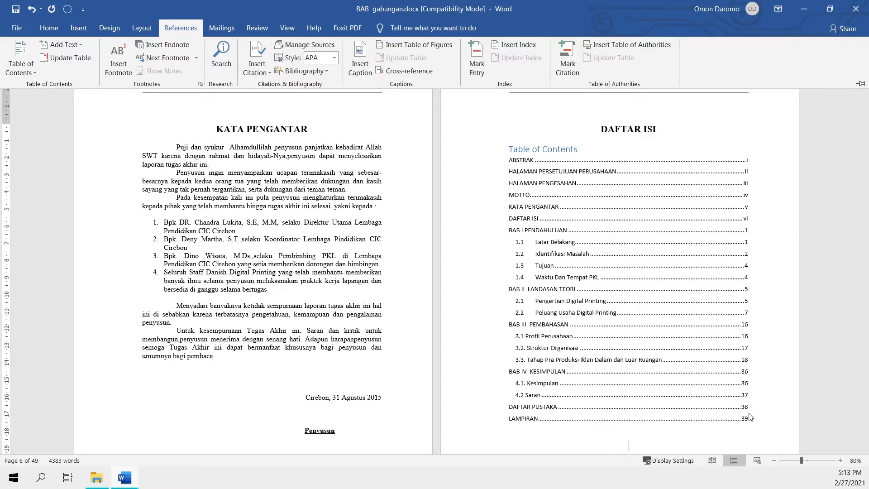
Delete the "Table of Contents" heading text above the generated entries.
{"action": "left_click", "coordinate": [570, 149]}
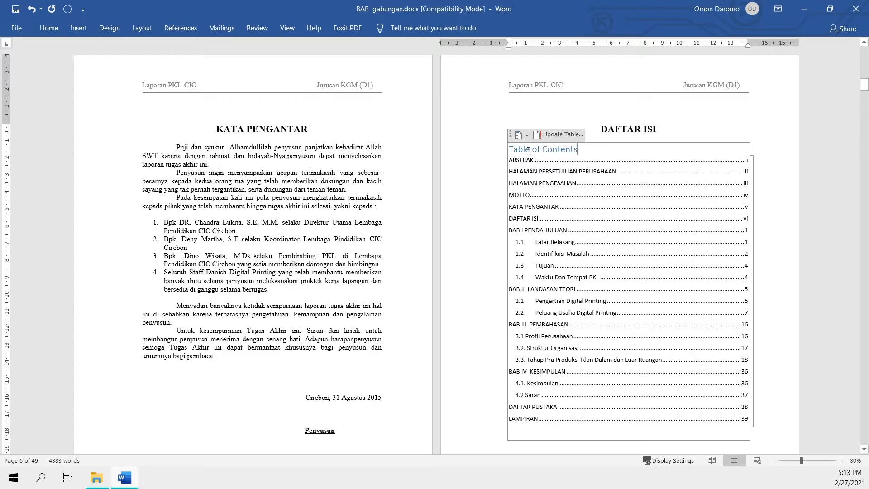
{"action": "left_click", "coordinate": [503, 151]}
{"action": "key", "text": "Delete"}
{"action": "left_click", "coordinate": [736, 128]}
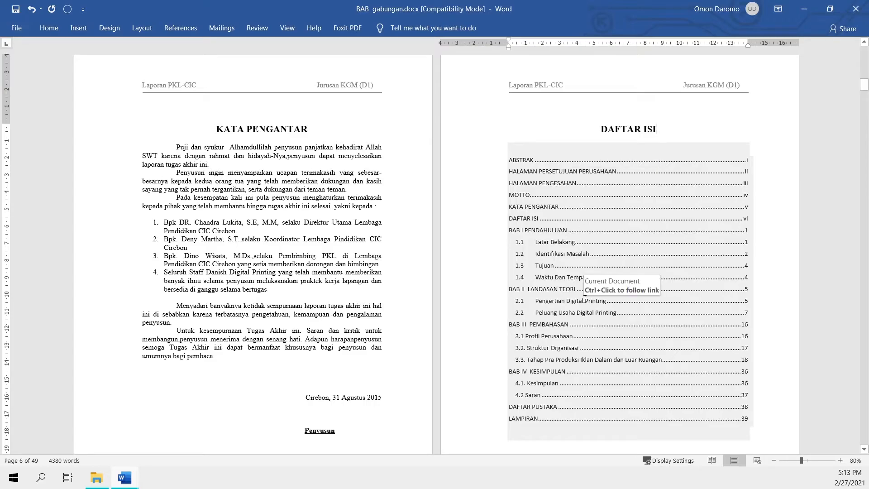
Select all the table of contents entries and open the custom table of contents settings for them.
{"action": "left_click", "coordinate": [527, 162]}
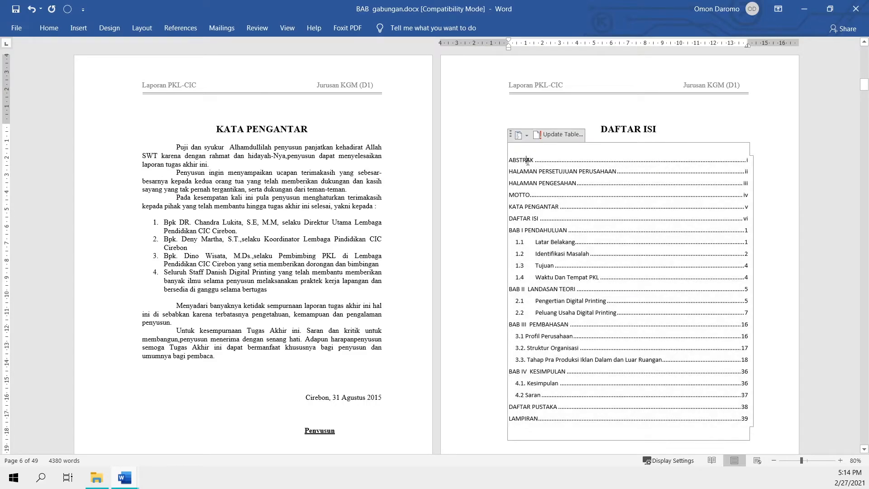
{"action": "left_click", "coordinate": [56, 30]}
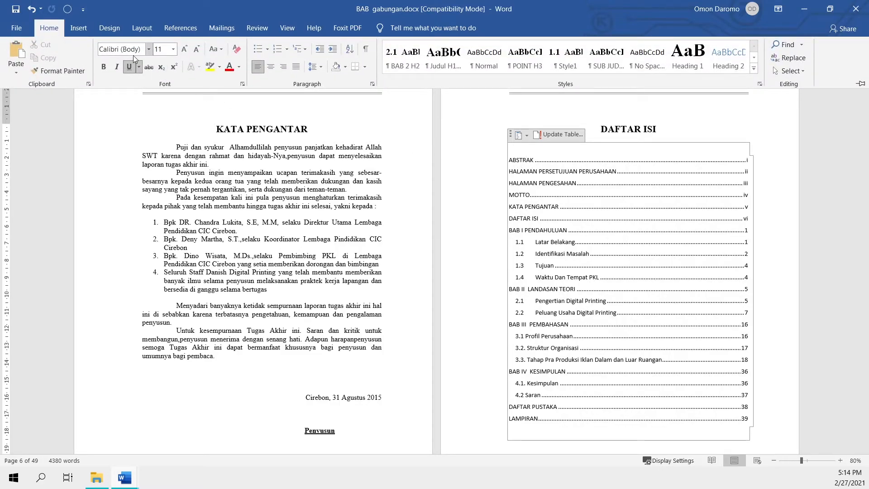
{"action": "left_click", "coordinate": [530, 177]}
{"action": "left_click", "coordinate": [531, 160]}
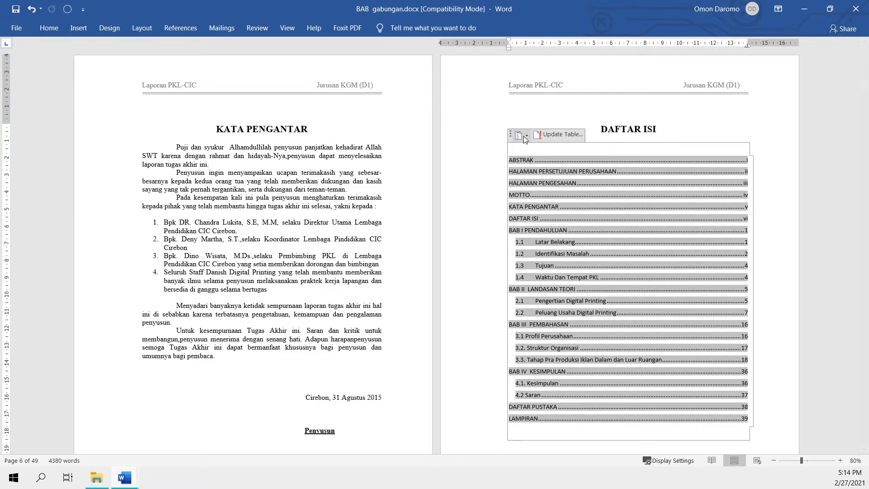
{"action": "left_click", "coordinate": [169, 28]}
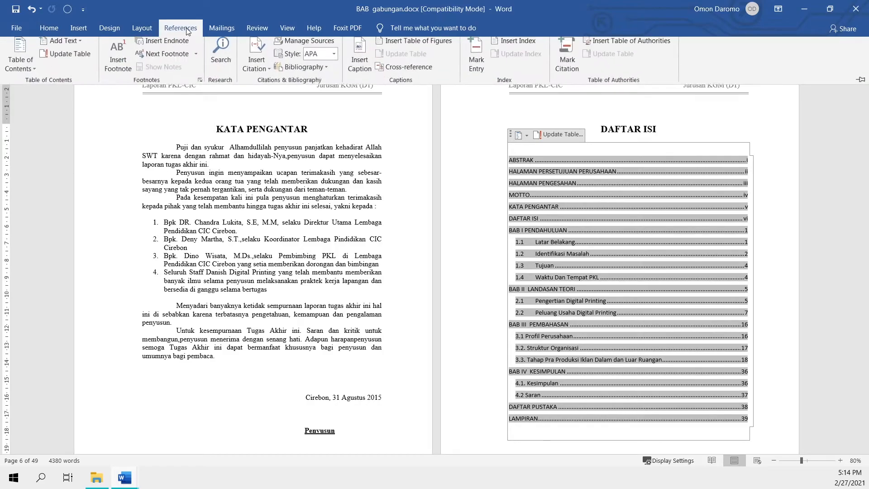
{"action": "left_click", "coordinate": [36, 72]}
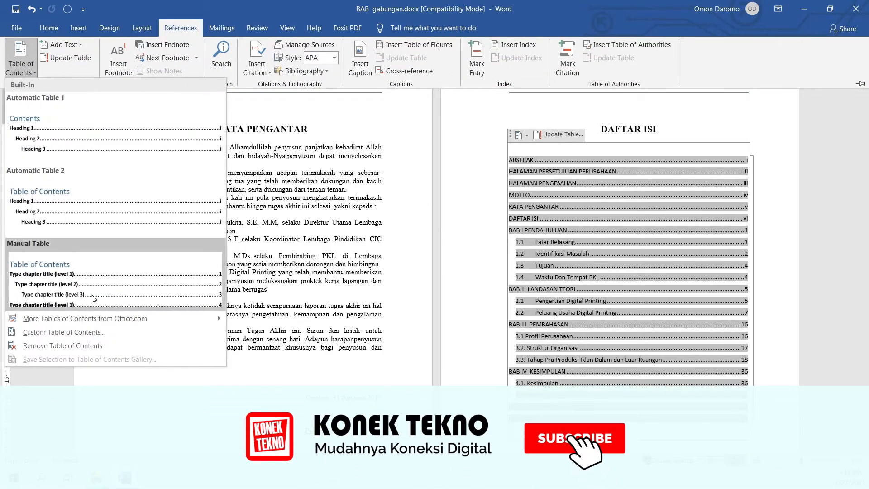
{"action": "left_click", "coordinate": [88, 332]}
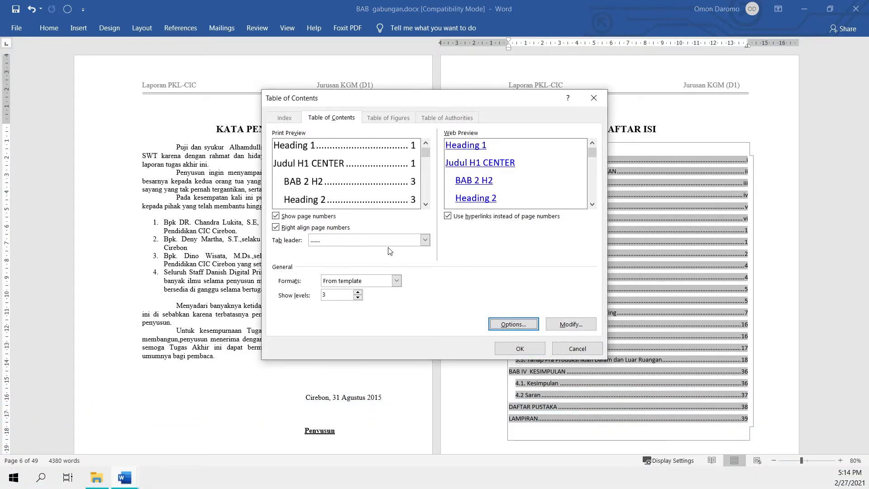
Compare the dashed, dotted and underline tab leaders and set the table of contents leader to the solid underline.
{"action": "left_click", "coordinate": [395, 281]}
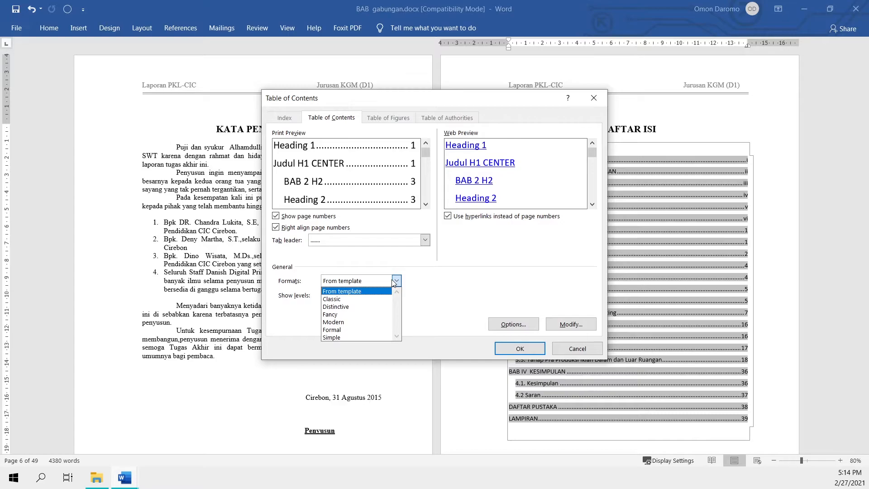
{"action": "left_click", "coordinate": [395, 280]}
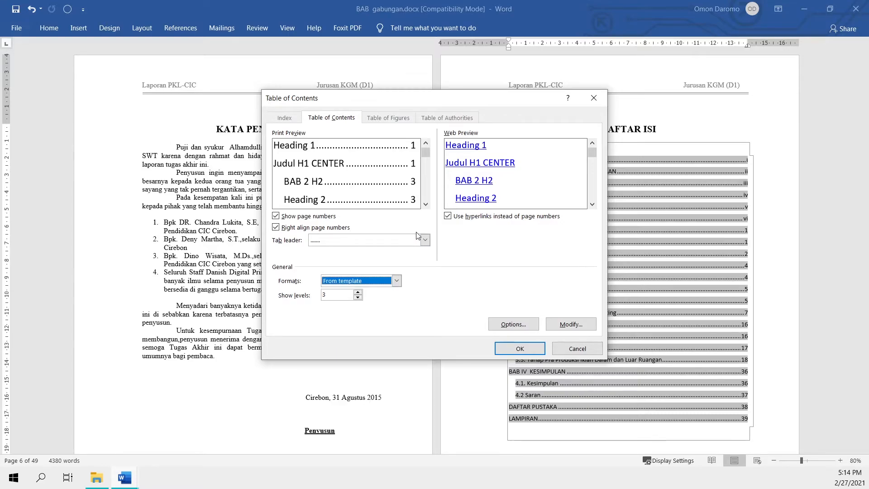
{"action": "left_click", "coordinate": [425, 239]}
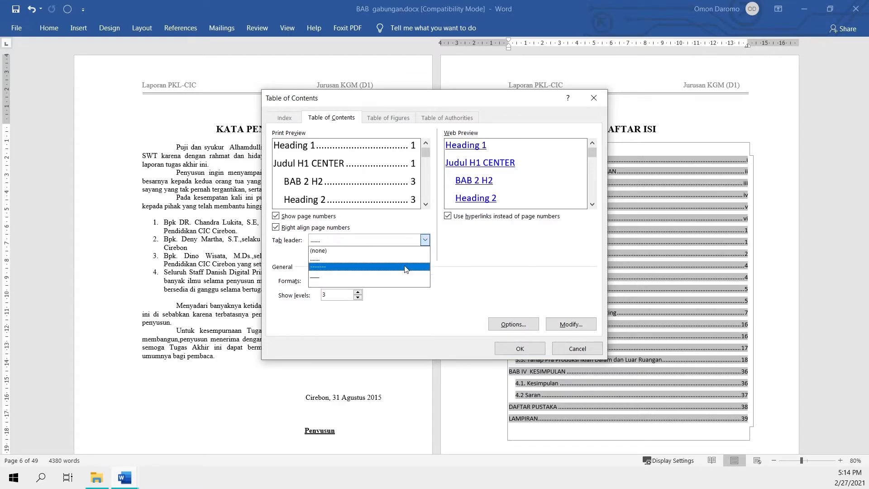
{"action": "left_click", "coordinate": [404, 267]}
{"action": "left_click", "coordinate": [406, 245]}
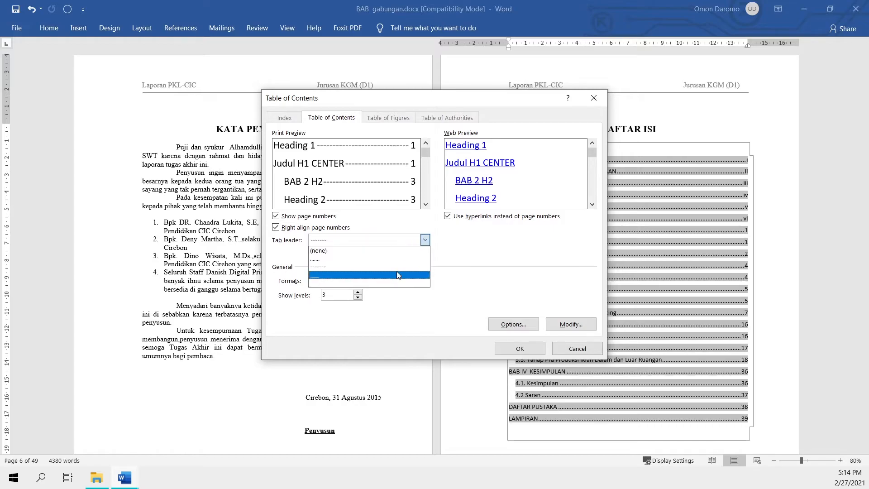
{"action": "left_click", "coordinate": [397, 272]}
{"action": "left_click", "coordinate": [408, 246]}
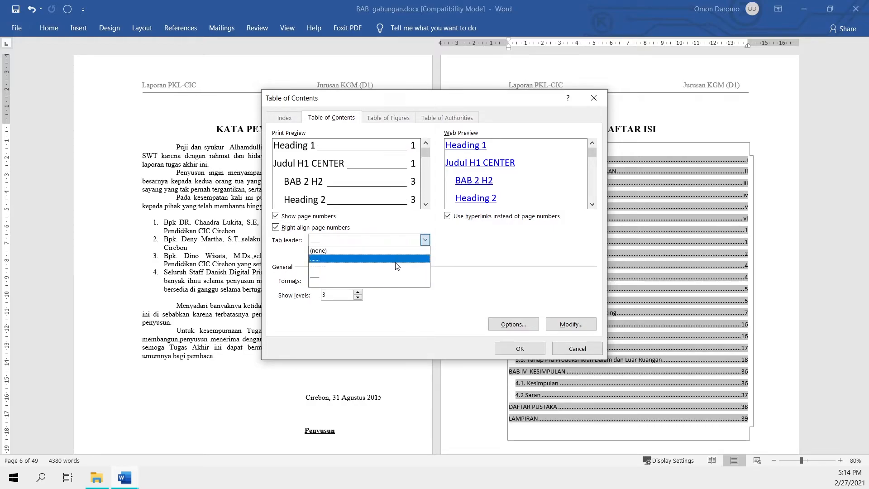
{"action": "left_click", "coordinate": [397, 259]}
{"action": "left_click", "coordinate": [405, 245]}
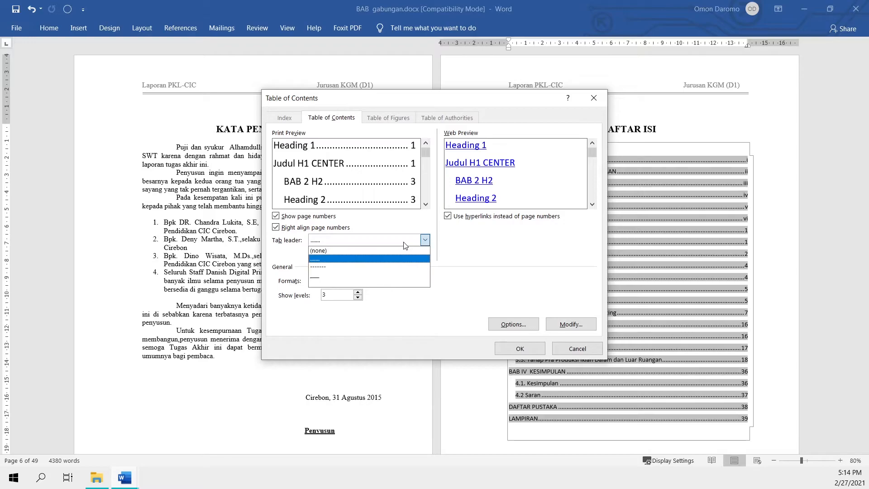
{"action": "left_click", "coordinate": [388, 274]}
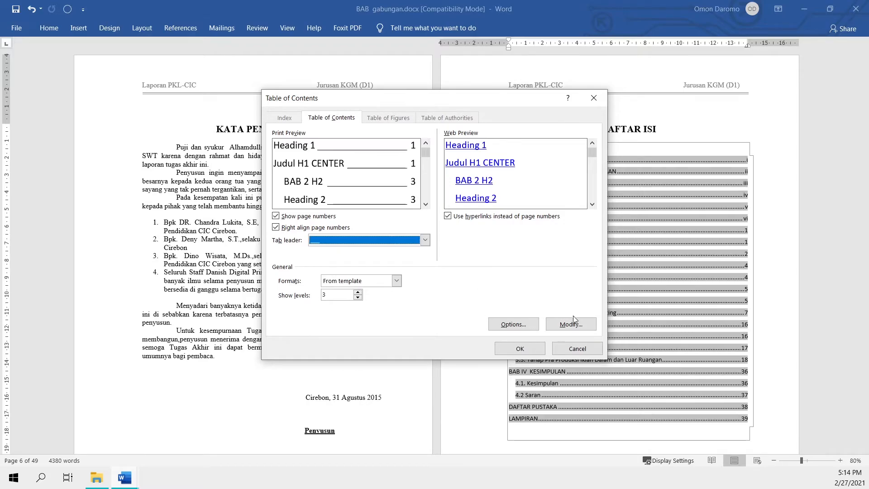
Modify the TOC 1 entry style to use Times New Roman at 12 pt.
{"action": "left_click", "coordinate": [583, 325]}
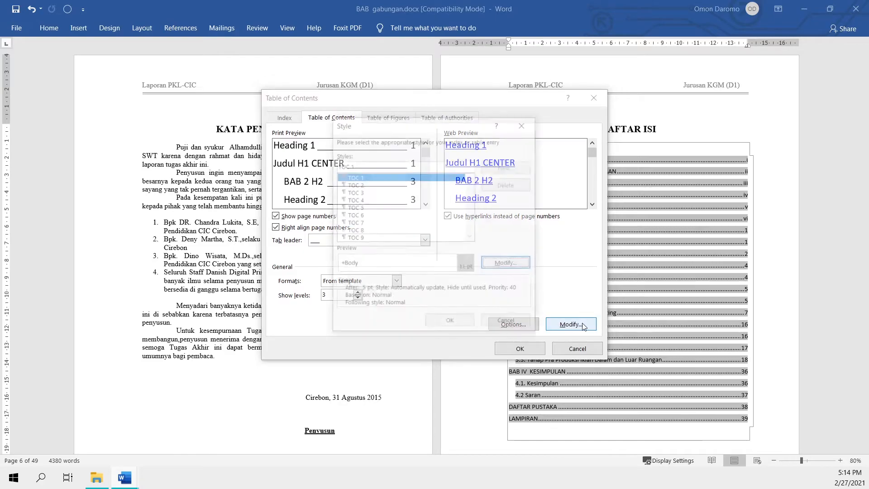
{"action": "left_click", "coordinate": [416, 177]}
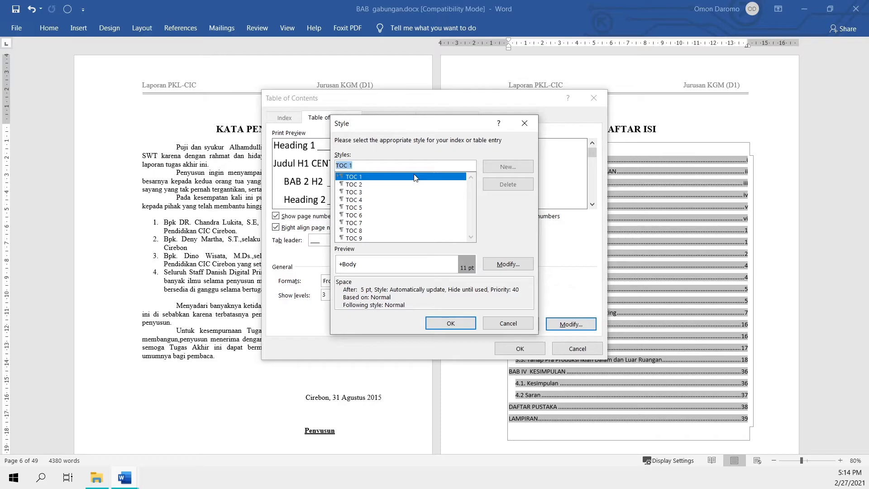
{"action": "left_click", "coordinate": [405, 186]}
{"action": "left_click", "coordinate": [406, 177]}
{"action": "left_click", "coordinate": [523, 269]}
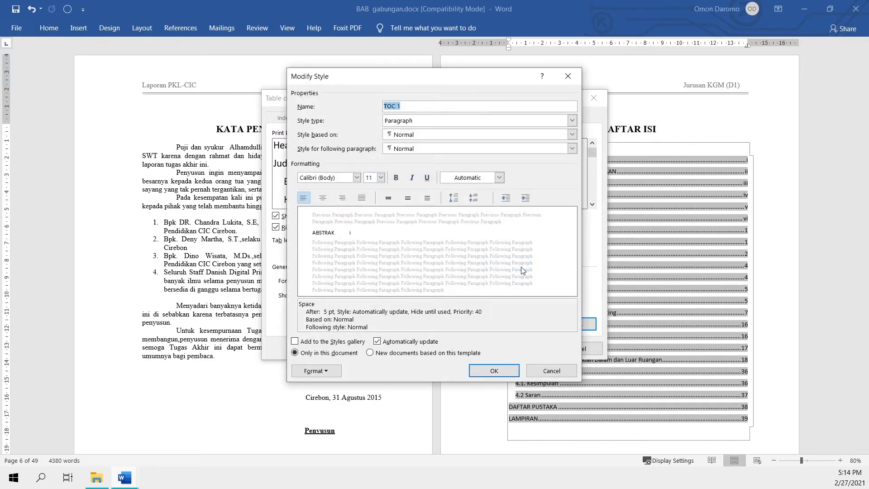
{"action": "left_click", "coordinate": [356, 178]}
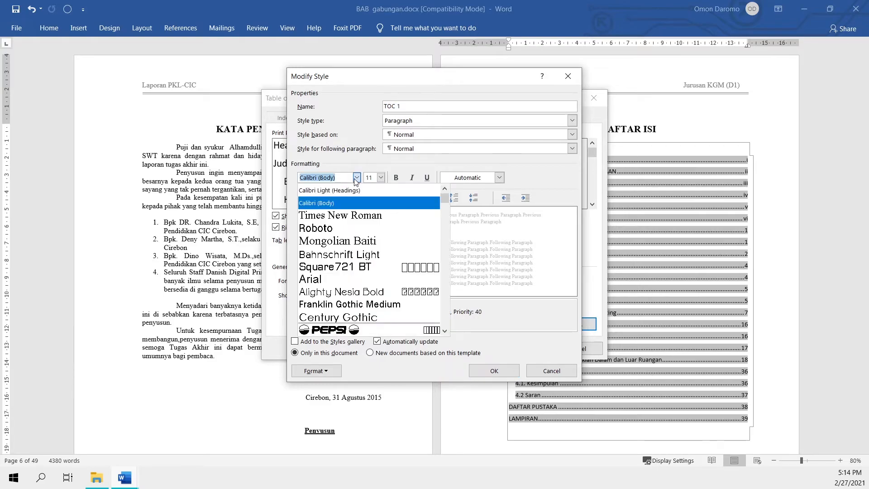
{"action": "left_click", "coordinate": [358, 215]}
{"action": "left_click", "coordinate": [380, 177]}
{"action": "left_click", "coordinate": [373, 221]}
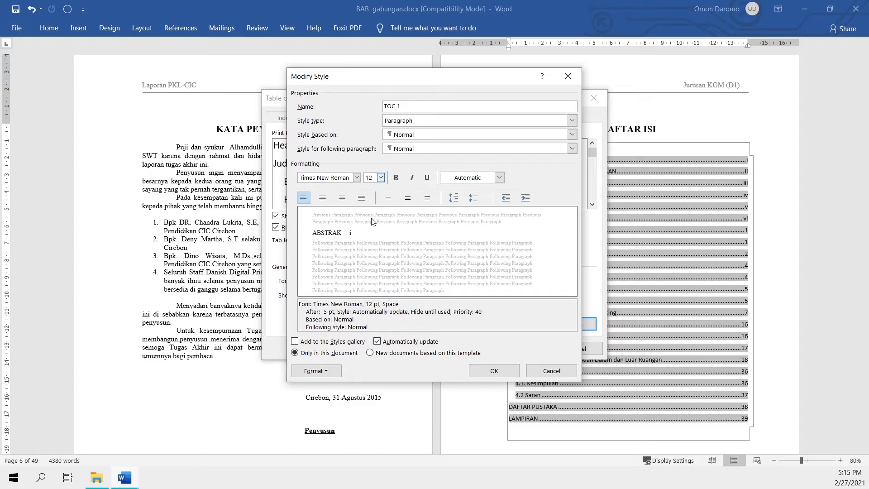
{"action": "left_click", "coordinate": [489, 375]}
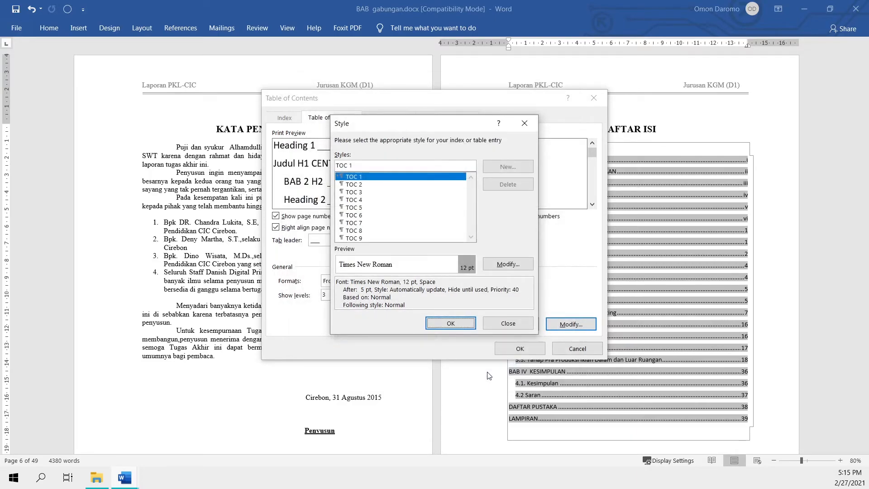
Modify the TOC 2 entry style to use Times New Roman at 12 pt.
{"action": "left_click", "coordinate": [369, 184]}
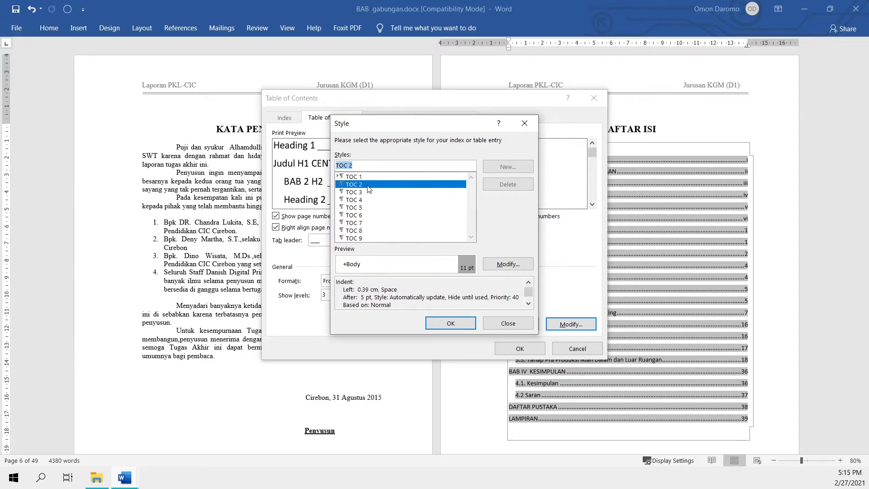
{"action": "left_click", "coordinate": [507, 264]}
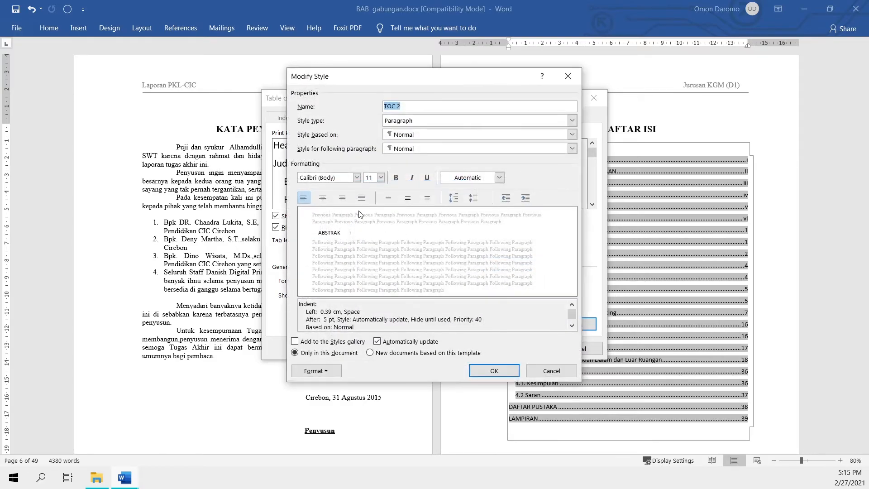
{"action": "left_click", "coordinate": [356, 177]}
{"action": "left_click", "coordinate": [368, 218]}
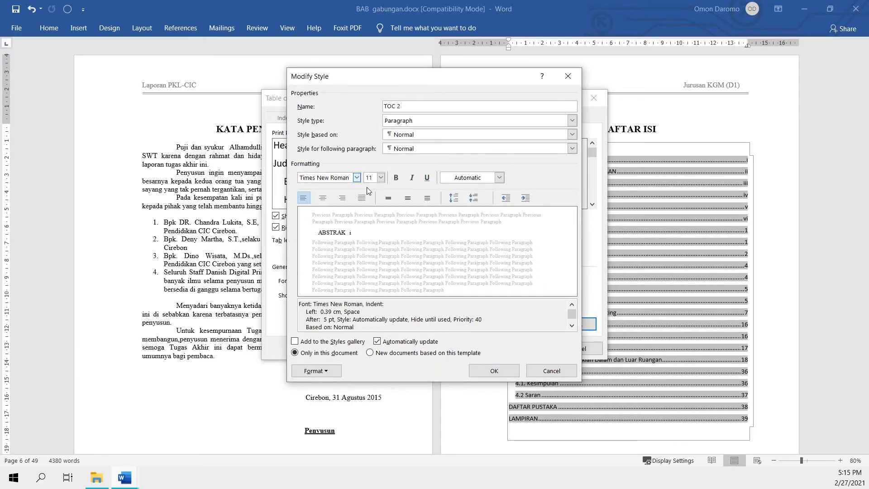
{"action": "left_click", "coordinate": [381, 178]}
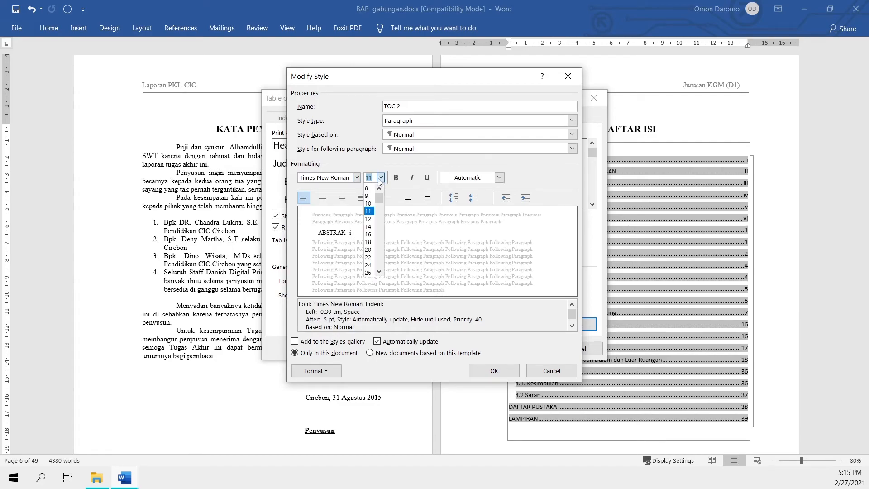
{"action": "left_click", "coordinate": [374, 220]}
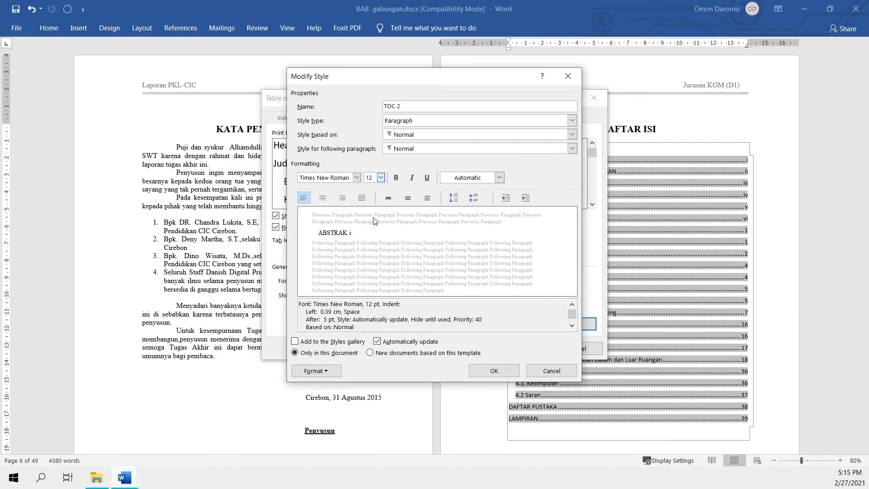
{"action": "left_click", "coordinate": [515, 373]}
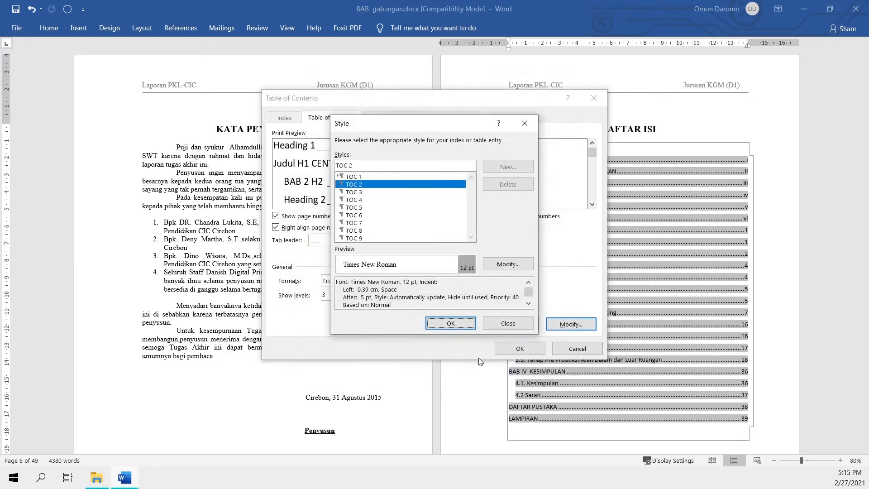
Modify the TOC 3 entry style to use Times New Roman at 12 pt.
{"action": "left_click", "coordinate": [372, 192]}
{"action": "left_click", "coordinate": [508, 264]}
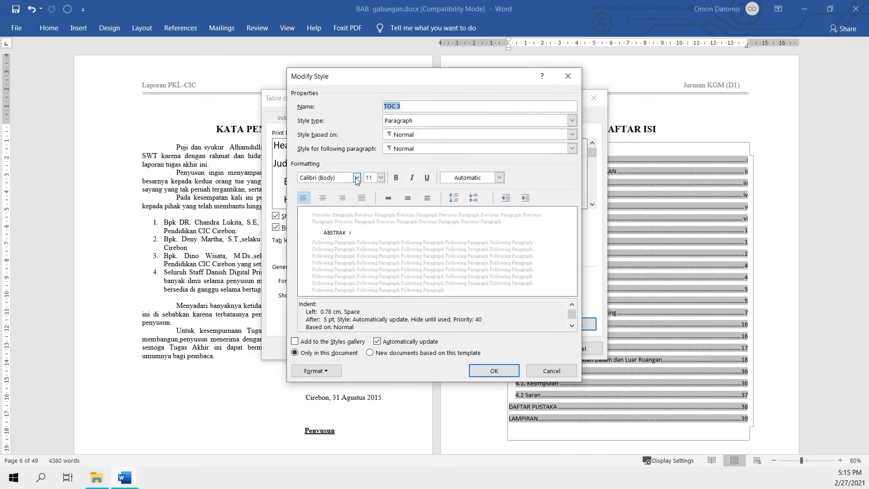
{"action": "left_click", "coordinate": [356, 178]}
{"action": "left_click", "coordinate": [358, 210]}
{"action": "left_click", "coordinate": [380, 178]}
{"action": "left_click", "coordinate": [370, 222]}
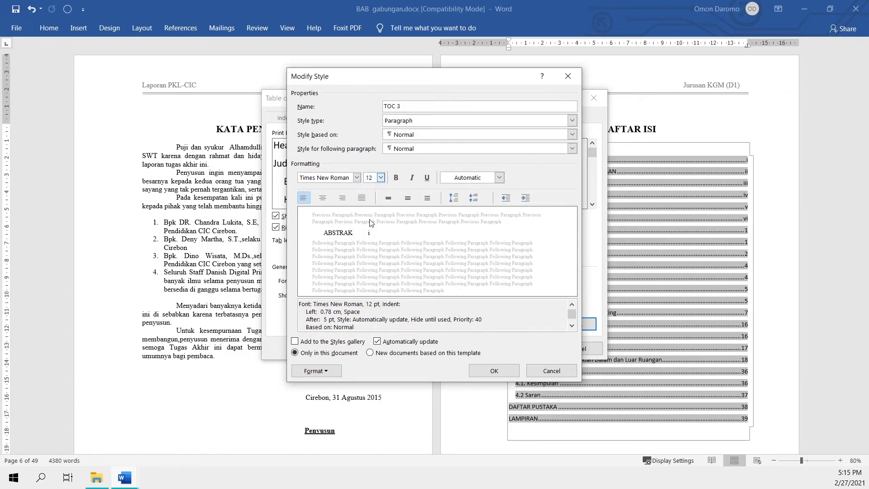
{"action": "left_click", "coordinate": [488, 372]}
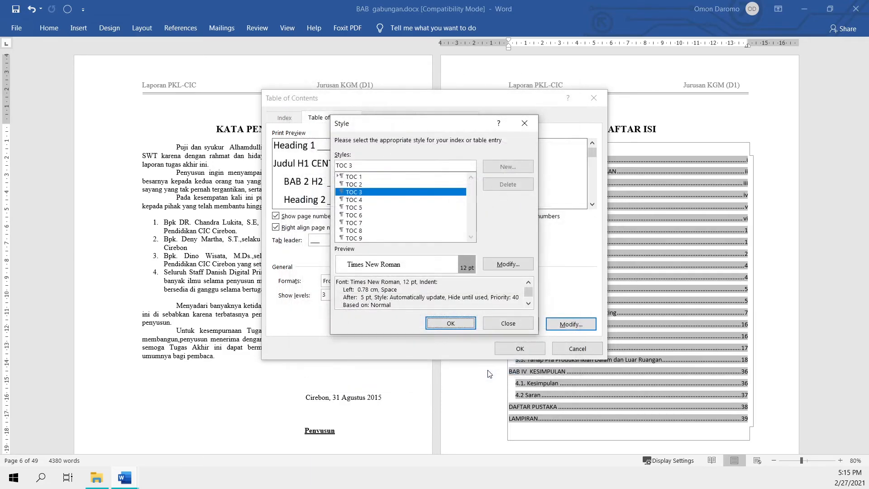
Apply the modified entry styles and replace the existing table of contents under DAFTAR ISI.
{"action": "left_click", "coordinate": [456, 326]}
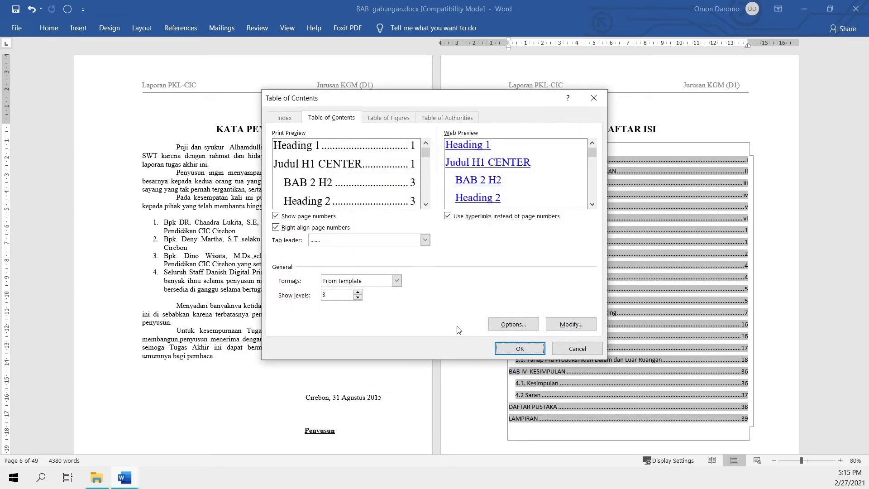
{"action": "left_click", "coordinate": [520, 349]}
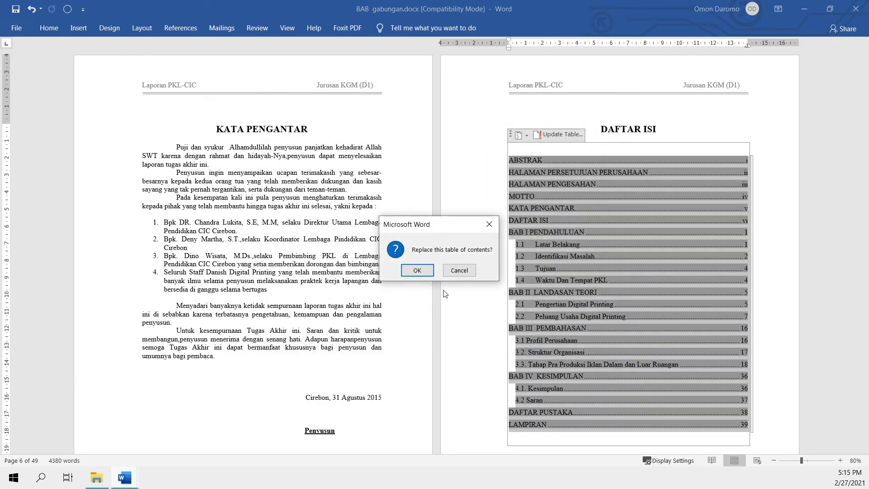
{"action": "left_click", "coordinate": [418, 271]}
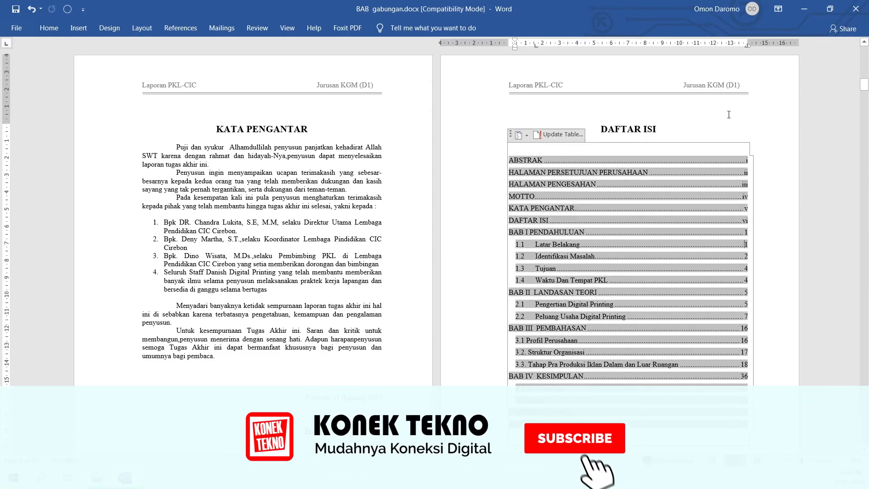
{"action": "left_click", "coordinate": [759, 166]}
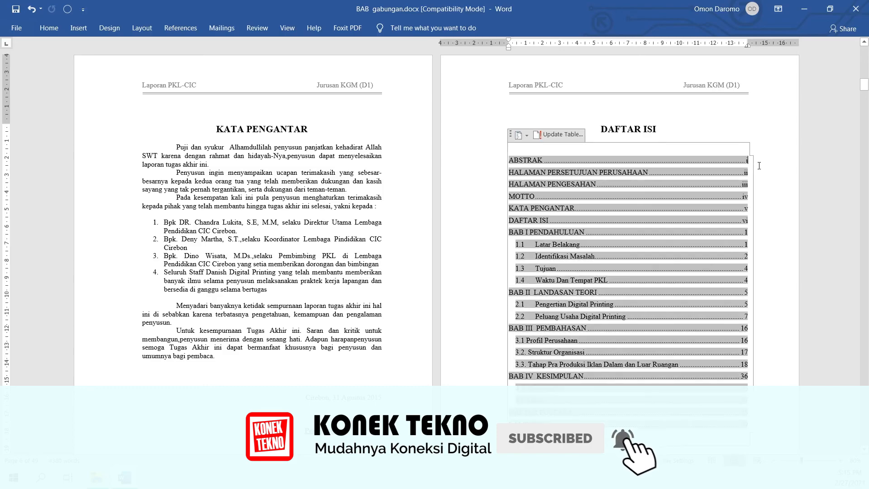